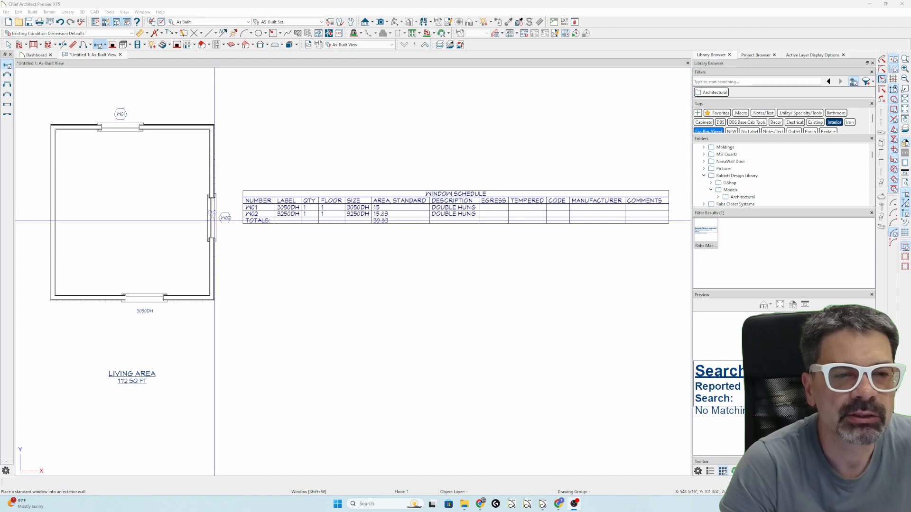
Step: Inspect the Object Information custom fields of window W02, closing its specification without changes
{"action": "left_click", "coordinate": [215, 220]}
{"action": "double_click", "coordinate": [215, 221]}
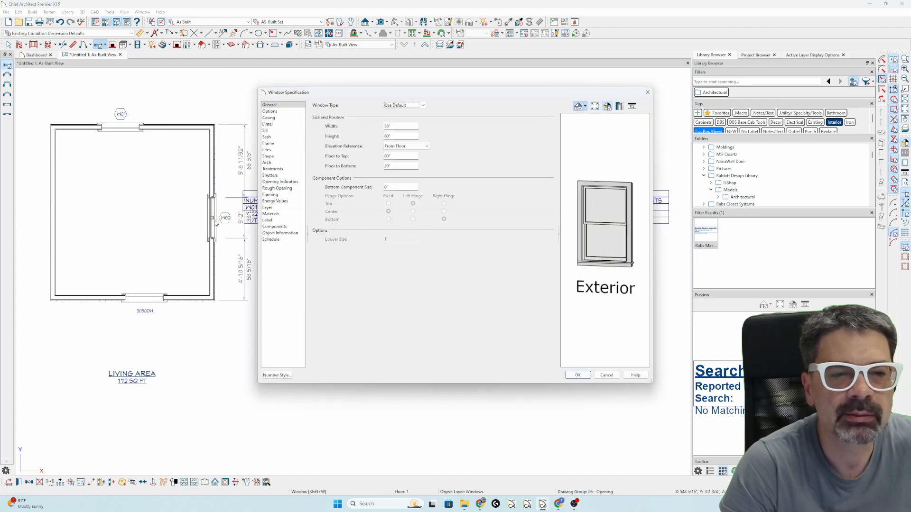
{"action": "left_click", "coordinate": [279, 233]}
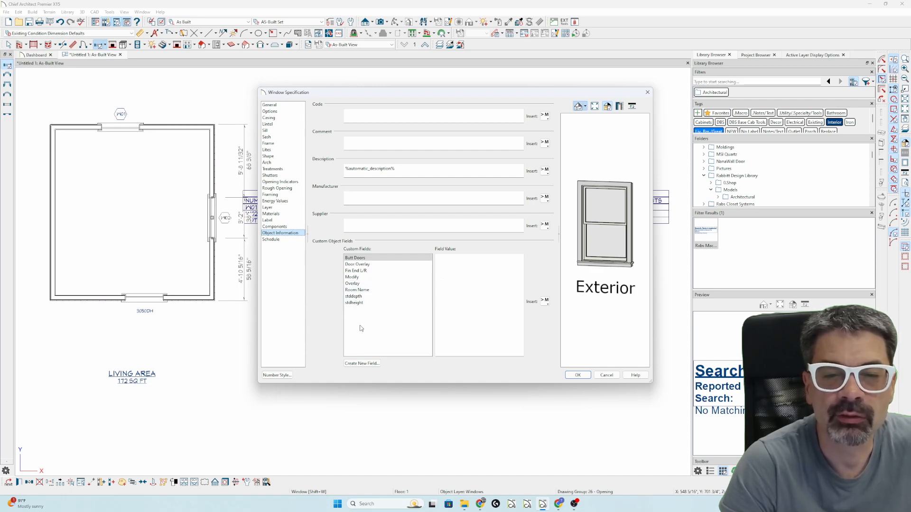
{"action": "key", "text": "Return"}
{"action": "left_click", "coordinate": [393, 186]}
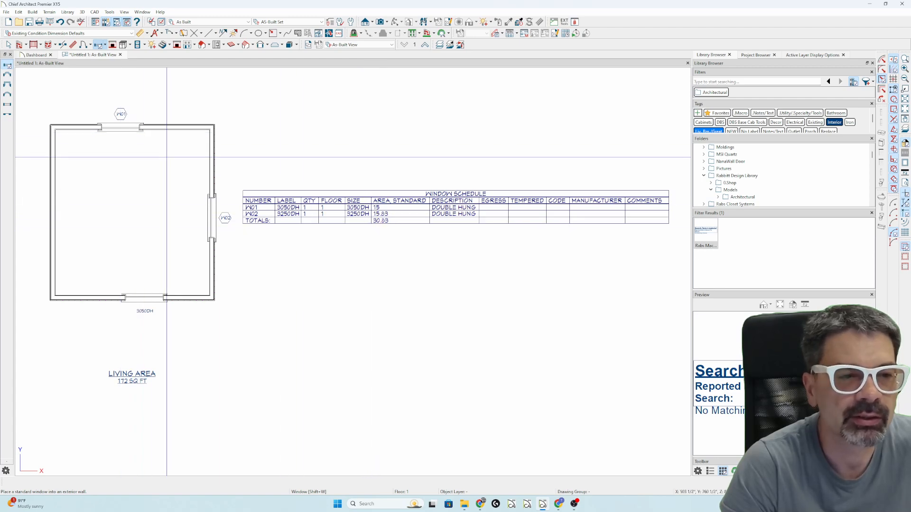
Step: Draw a leader line from window W01 up to a text note containing the user-defined object_properties macro
{"action": "left_click", "coordinate": [169, 33]}
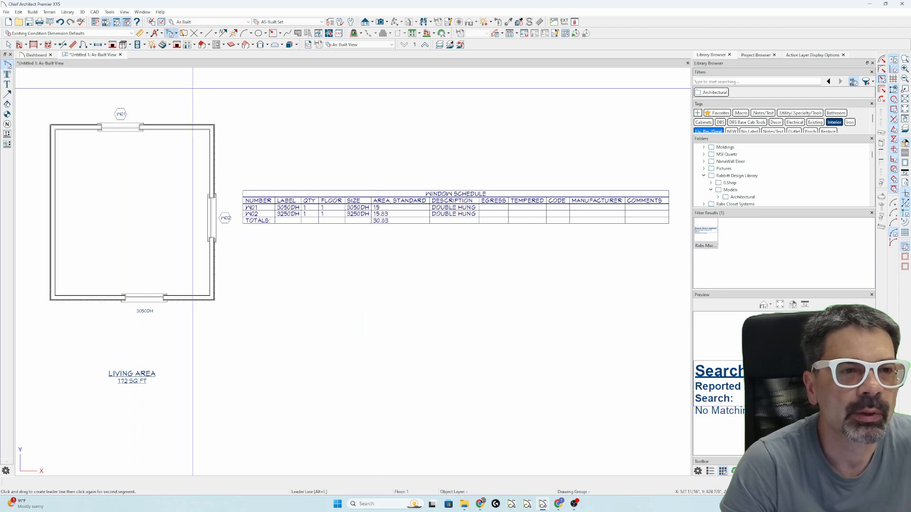
{"action": "scroll", "coordinate": [190, 254], "scroll_direction": "down", "scroll_amount": 1}
{"action": "scroll", "coordinate": [193, 143], "scroll_direction": "up", "scroll_amount": 1}
{"action": "left_click_drag", "start_coordinate": [195, 155], "coordinate": [168, 108]}
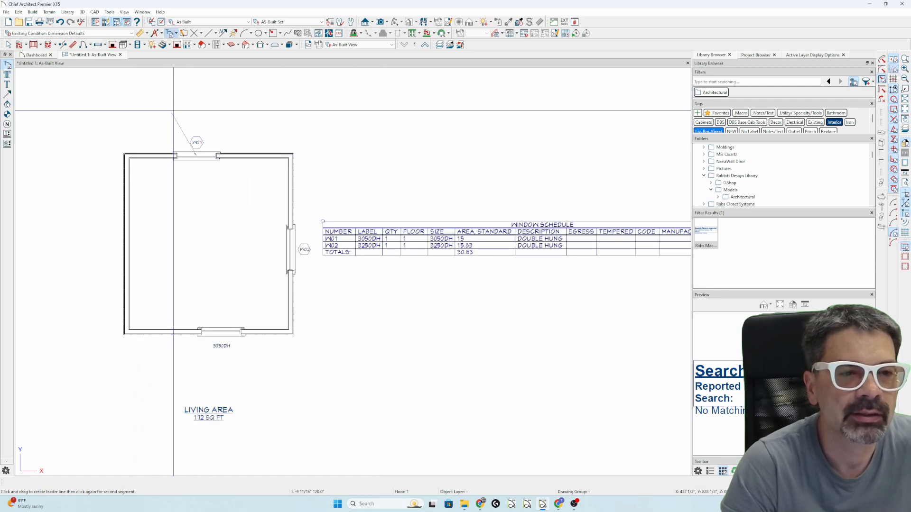
{"action": "left_click", "coordinate": [114, 108]}
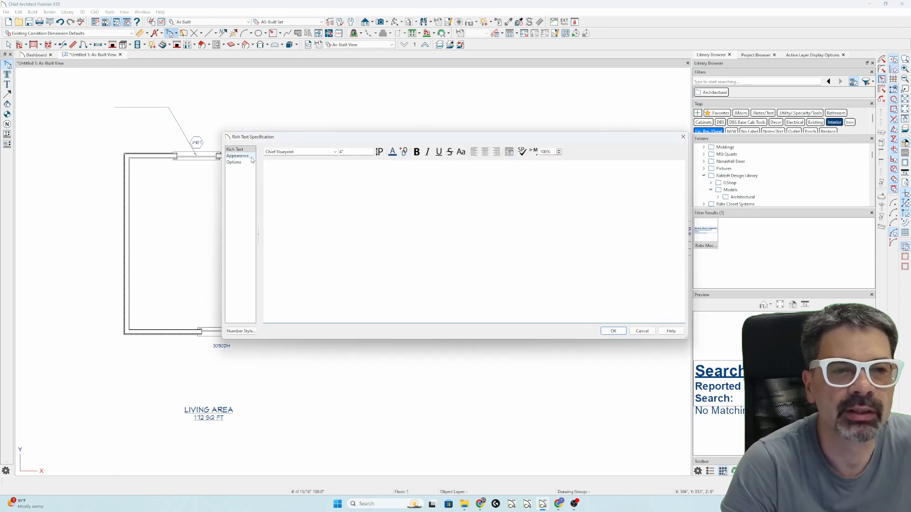
{"action": "left_click", "coordinate": [534, 152]}
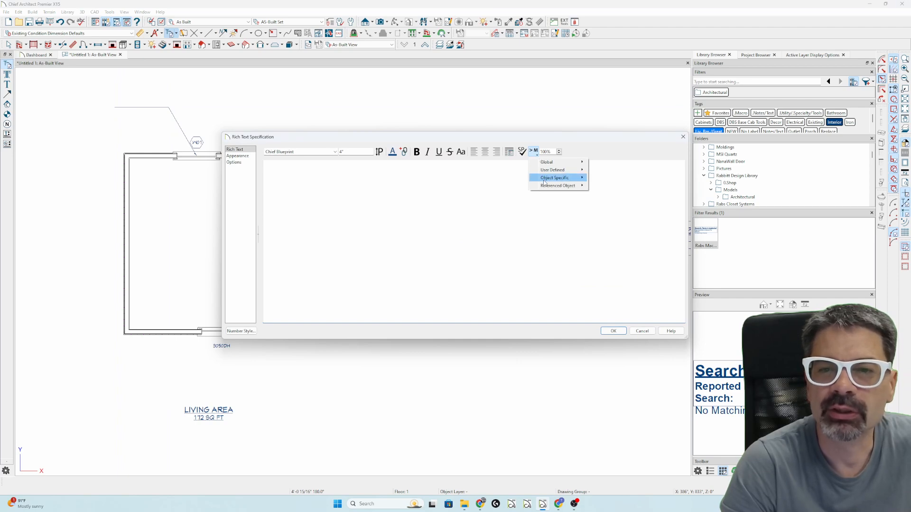
{"action": "mouse_move", "coordinate": [557, 171]}
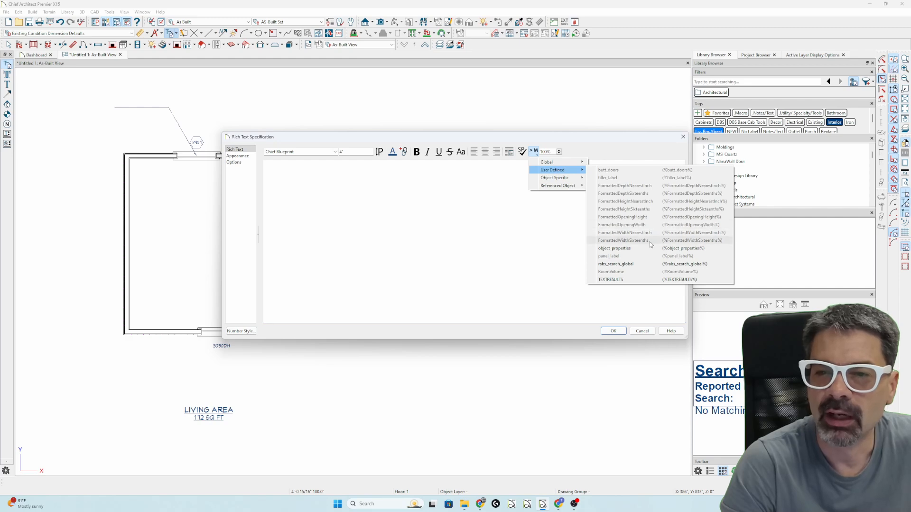
{"action": "left_click", "coordinate": [617, 248]}
{"action": "left_click", "coordinate": [614, 331]}
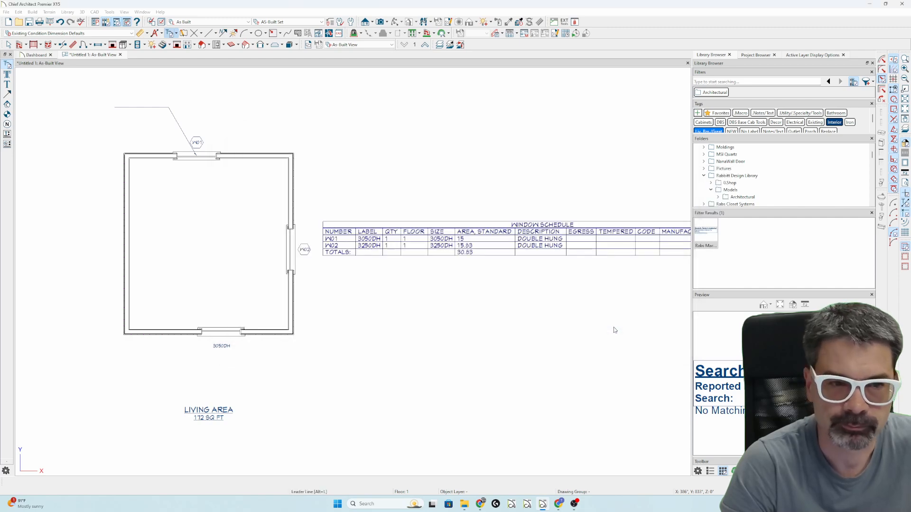
Step: Look through the full list of window properties reported by the leader note
{"action": "scroll", "coordinate": [465, 336], "scroll_direction": "down", "scroll_amount": 4}
{"action": "middle_click_drag", "start_coordinate": [464, 352], "coordinate": [378, 120]}
{"action": "mouse_move", "coordinate": [352, 308]}
{"action": "middle_mouse_down"}
{"action": "mouse_move", "coordinate": [339, 91]}
{"action": "mouse_move", "coordinate": [323, 66]}
{"action": "middle_mouse_up"}
{"action": "middle_click_drag", "start_coordinate": [333, 295], "coordinate": [332, 100]}
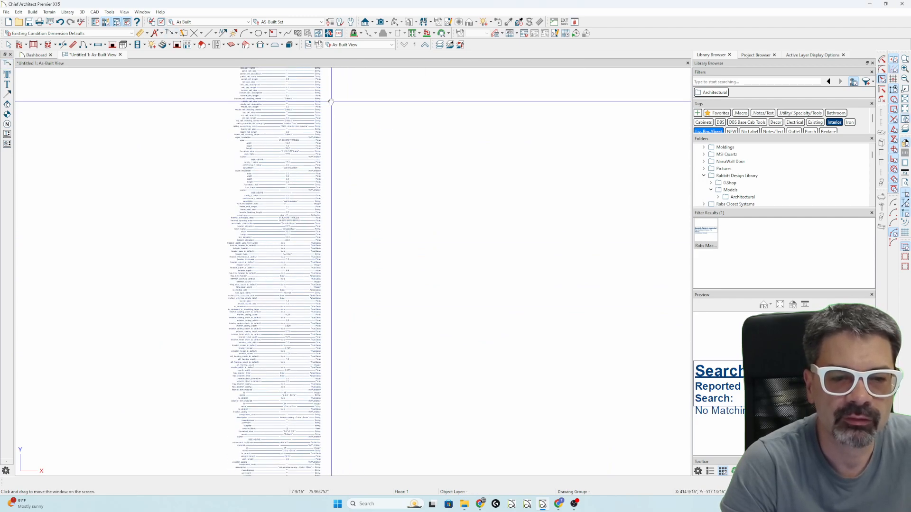
{"action": "middle_click_drag", "start_coordinate": [336, 328], "coordinate": [357, 67]}
{"action": "scroll", "coordinate": [299, 270], "scroll_direction": "up", "scroll_amount": 1}
{"action": "scroll", "coordinate": [300, 269], "scroll_direction": "down", "scroll_amount": 3}
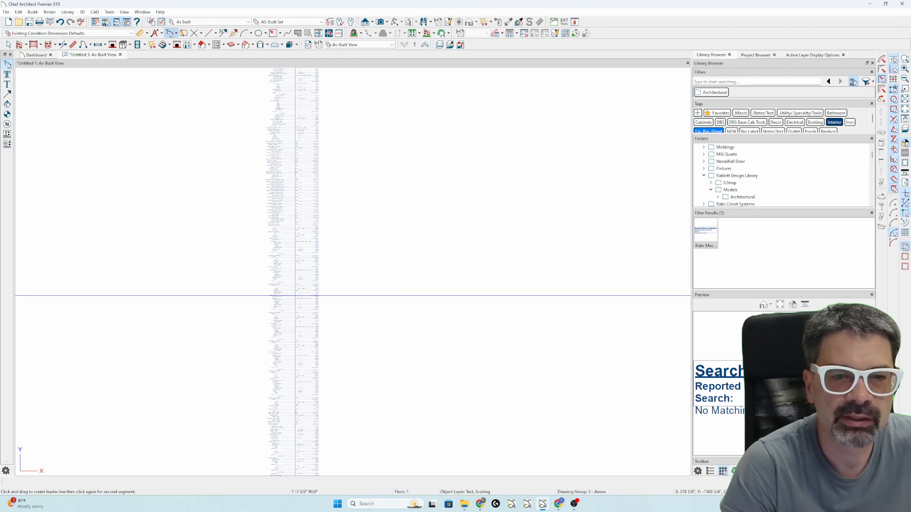
{"action": "middle_click_drag", "start_coordinate": [294, 152], "coordinate": [288, 387]}
{"action": "scroll", "coordinate": [288, 368], "scroll_direction": "up", "scroll_amount": 1}
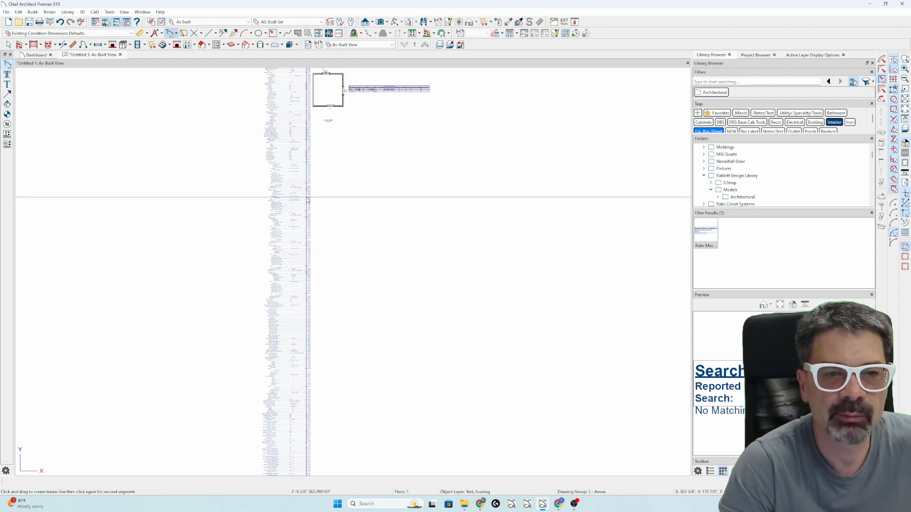
Step: Delete the object_properties leader note
{"action": "left_click", "coordinate": [308, 199]}
{"action": "key", "text": "Escape"}
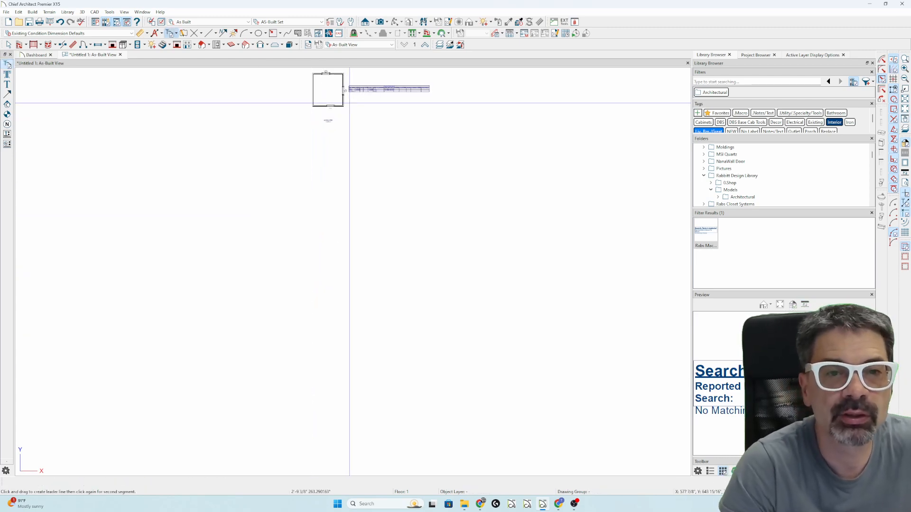
Step: Place the Rabs Macro Search library item above the room's upper-left corner and attach its leader arrow to window W01
{"action": "middle_click_drag", "start_coordinate": [346, 107], "coordinate": [368, 344]}
{"action": "scroll", "coordinate": [369, 341], "scroll_direction": "up", "scroll_amount": 2}
{"action": "scroll", "coordinate": [369, 342], "scroll_direction": "up", "scroll_amount": 4}
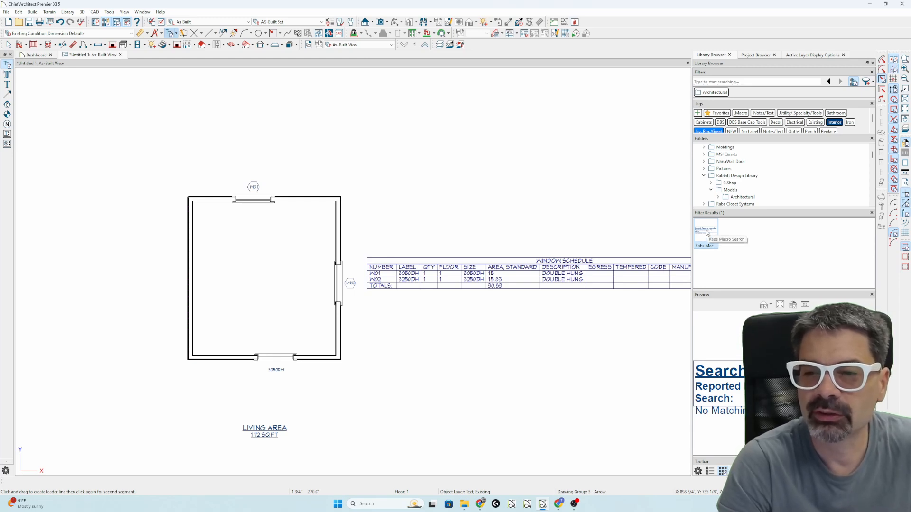
{"action": "left_click", "coordinate": [704, 236]}
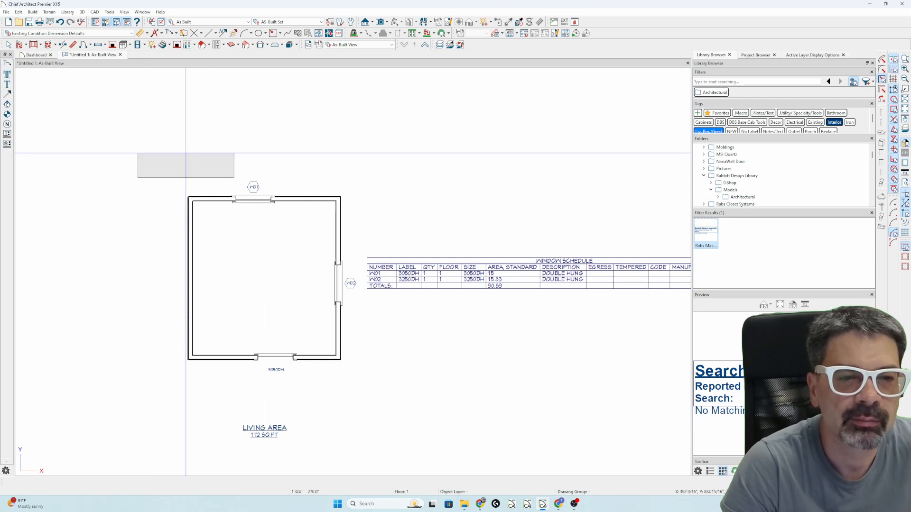
{"action": "left_click", "coordinate": [161, 153]}
{"action": "left_click", "coordinate": [164, 161]}
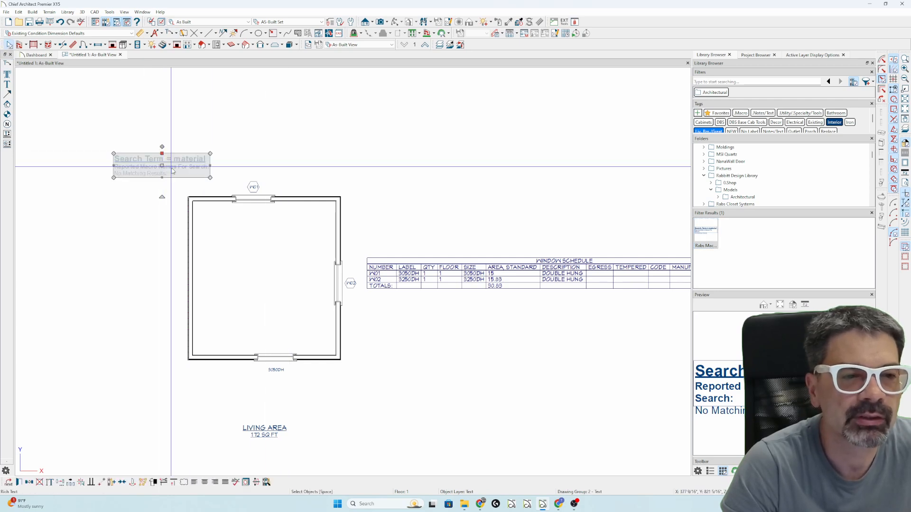
{"action": "left_click_drag", "start_coordinate": [168, 148], "coordinate": [253, 199]}
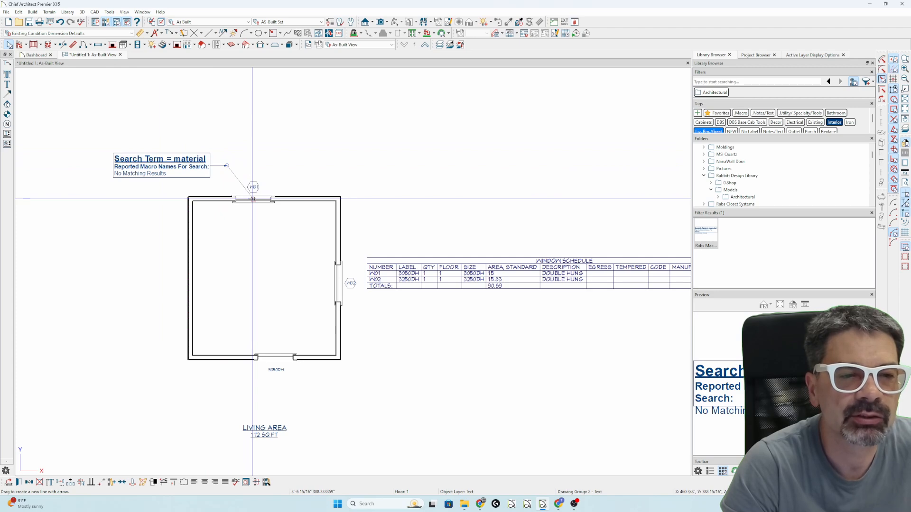
{"action": "left_click_drag", "start_coordinate": [252, 198], "coordinate": [253, 198]}
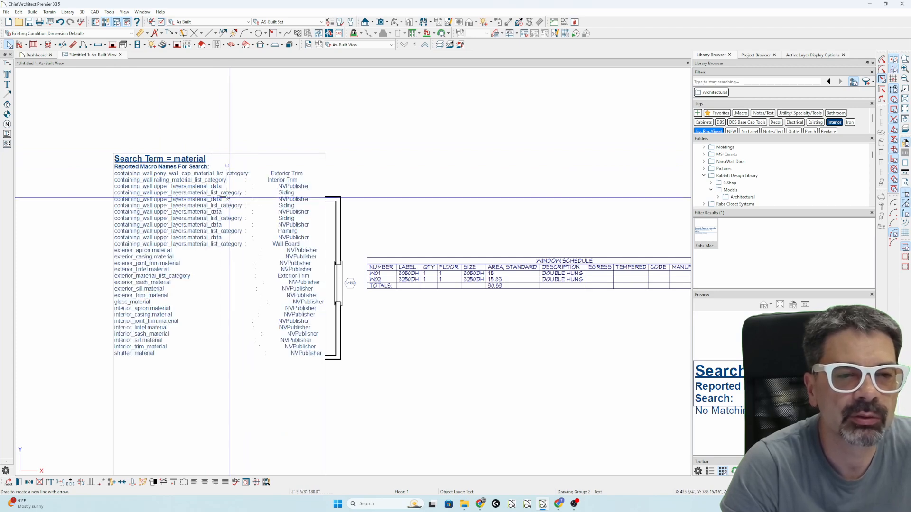
Step: Change the macro search term to area and move the text block to the left, clear of the room plan
{"action": "double_click", "coordinate": [136, 166]}
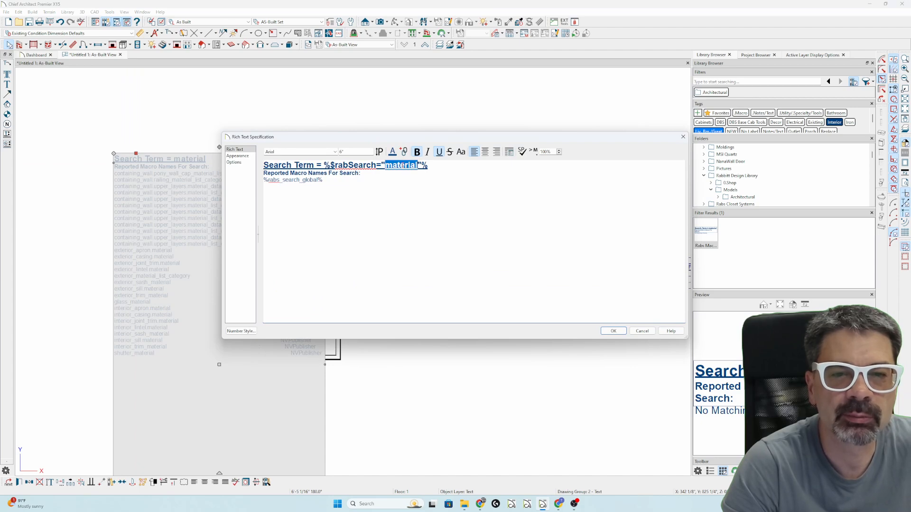
{"action": "key", "text": "Return"}
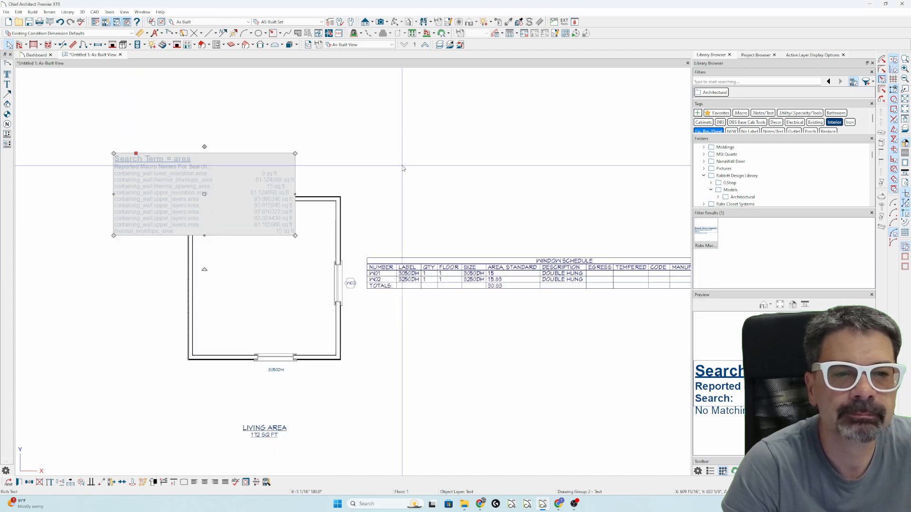
{"action": "left_click_drag", "start_coordinate": [204, 194], "coordinate": [88, 193]}
{"action": "key", "text": "Escape"}
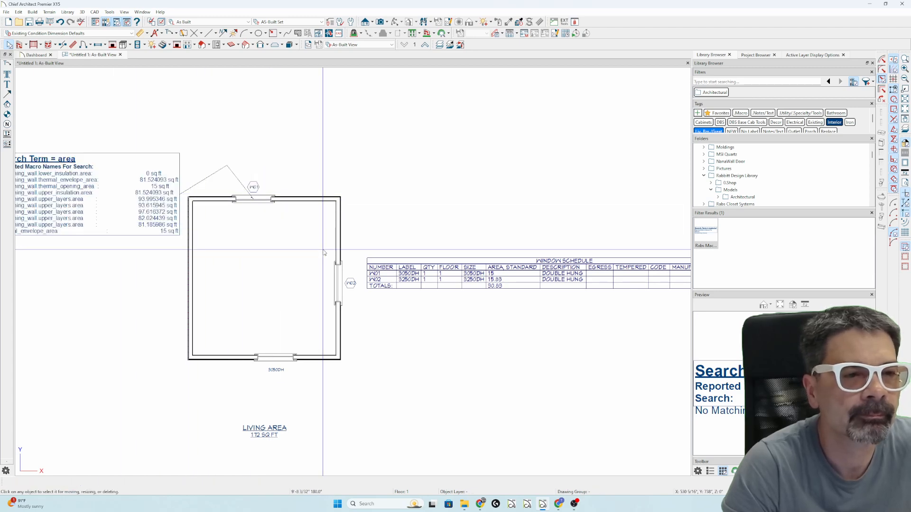
{"action": "scroll", "coordinate": [323, 252], "scroll_direction": "down", "scroll_amount": 1}
{"action": "scroll", "coordinate": [136, 239], "scroll_direction": "up", "scroll_amount": 1}
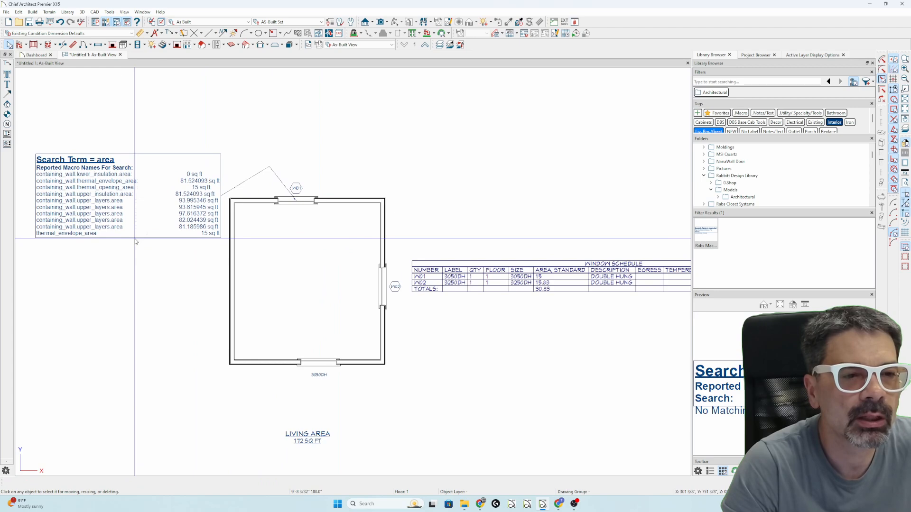
{"action": "scroll", "coordinate": [209, 242], "scroll_direction": "up", "scroll_amount": 1}
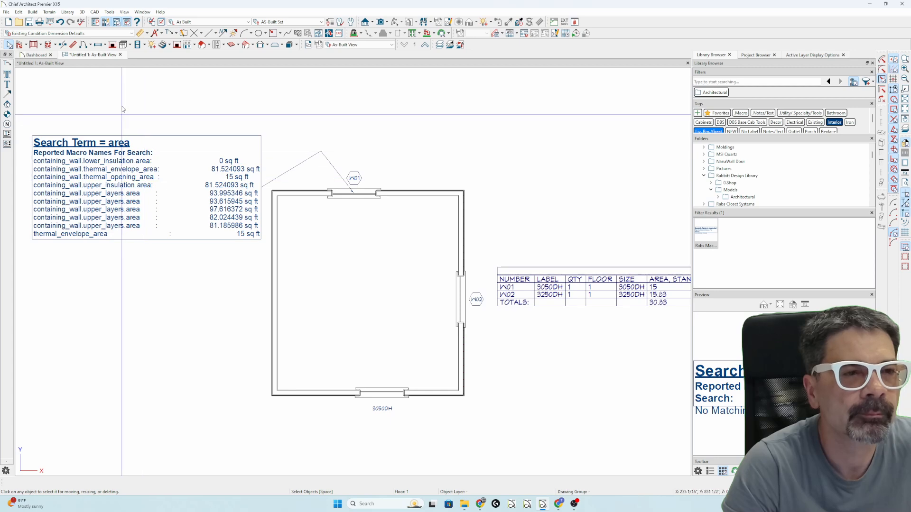
Step: Add two more standard windows to the upper wall, one on each side of the existing W01 window
{"action": "left_click", "coordinate": [97, 44]}
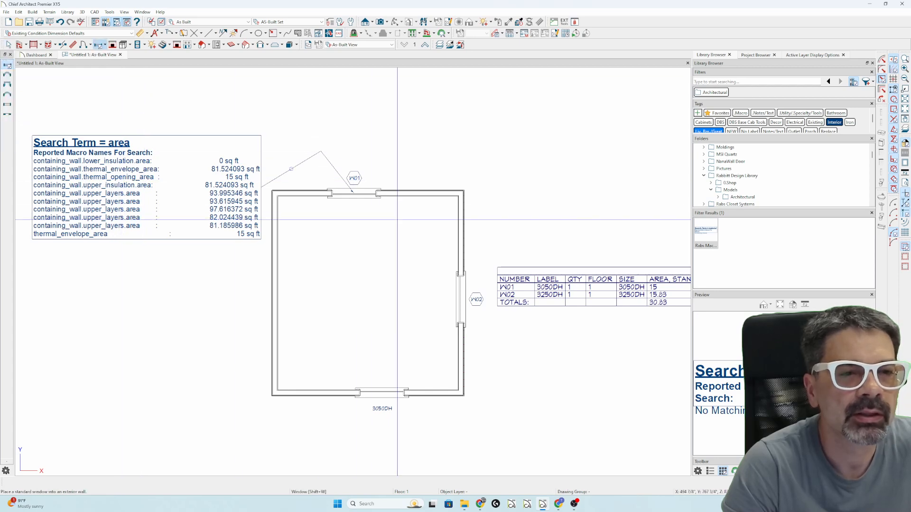
{"action": "left_click", "coordinate": [417, 194]}
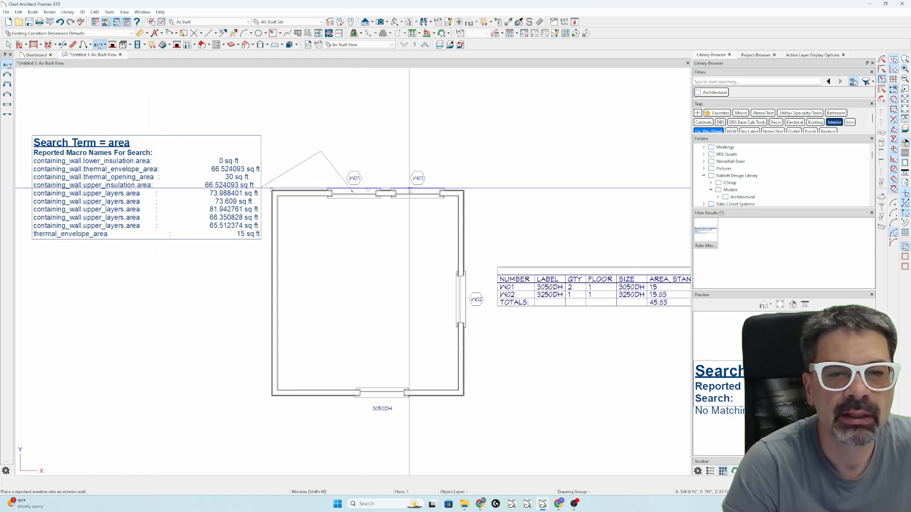
{"action": "left_click", "coordinate": [303, 193]}
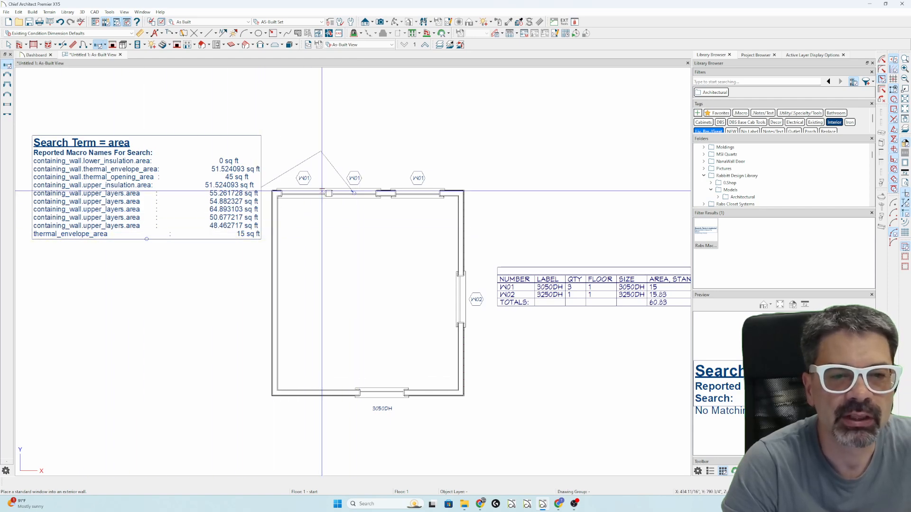
{"action": "left_click", "coordinate": [299, 202]}
{"action": "key", "text": "Escape"}
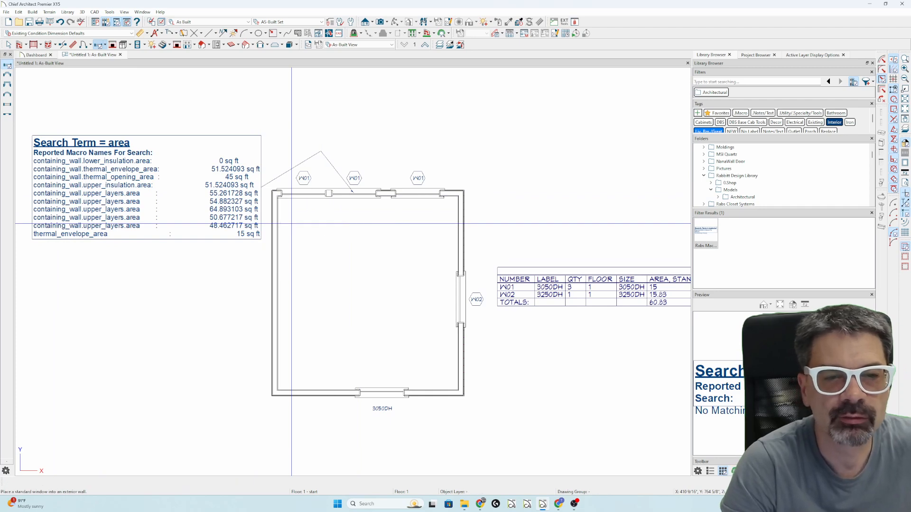
{"action": "key", "text": "space"}
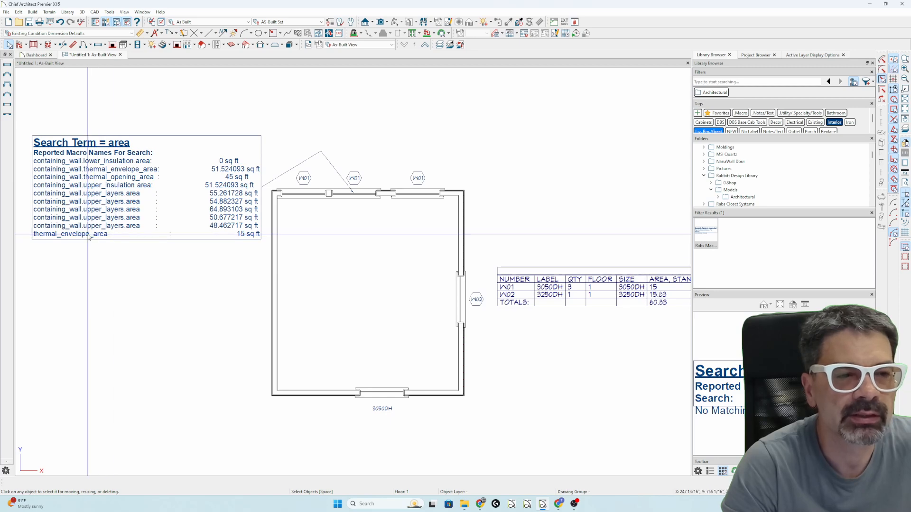
Step: Create a custom object field named Window Area in the Object Information of the middle window on the upper wall
{"action": "left_click", "coordinate": [364, 194]}
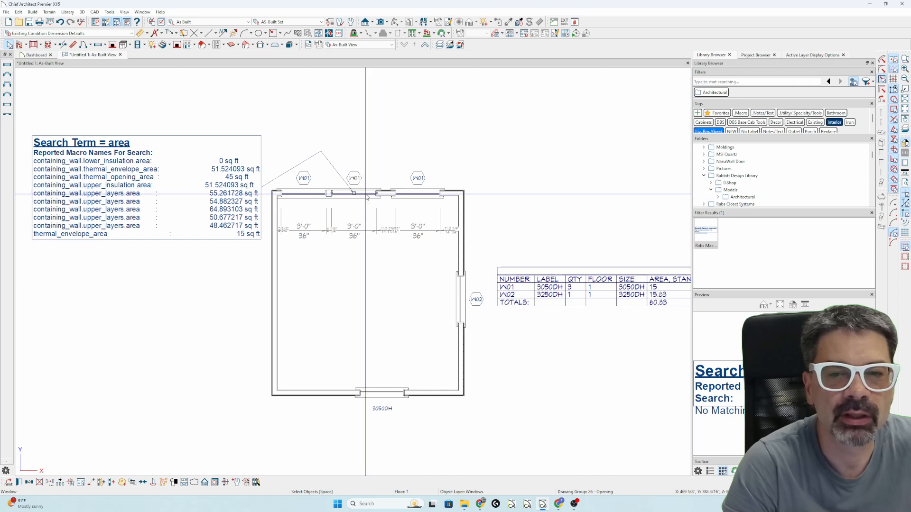
{"action": "double_click", "coordinate": [367, 196]}
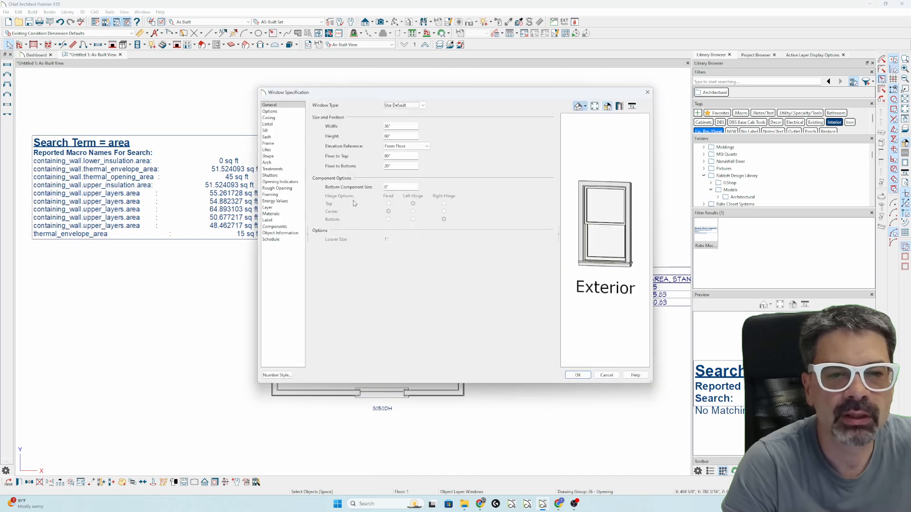
{"action": "left_click", "coordinate": [297, 233]}
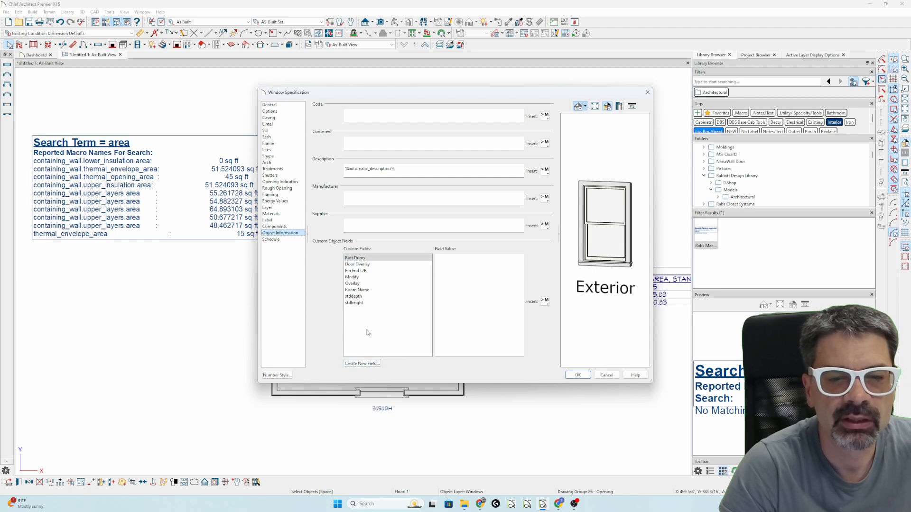
{"action": "left_click", "coordinate": [363, 364]}
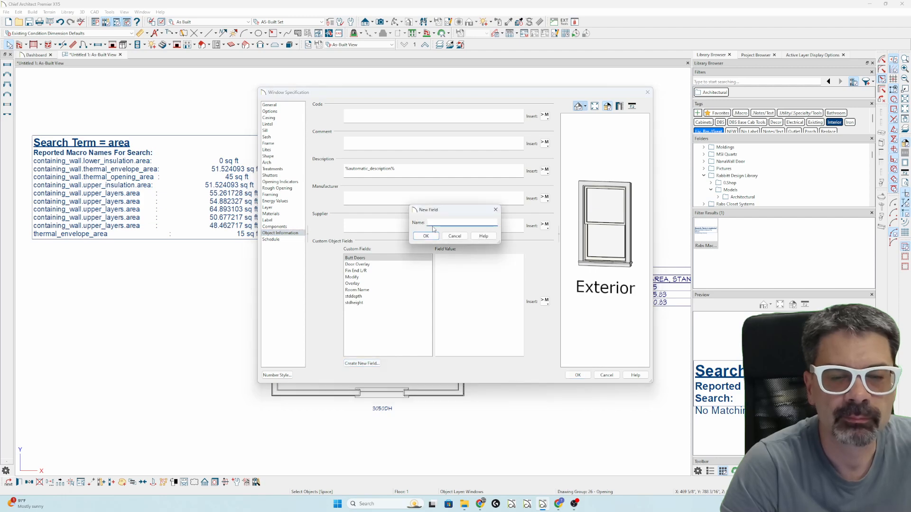
{"action": "type", "text": "Window Area"}
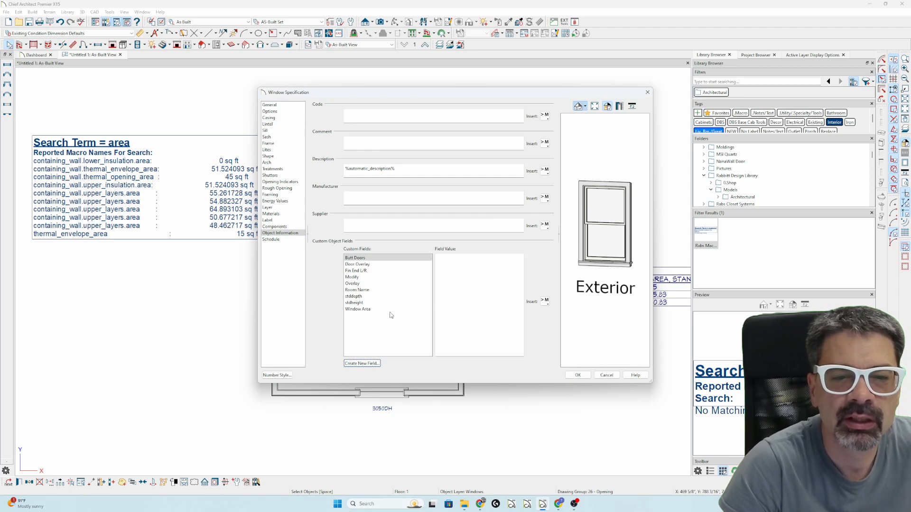
Step: Set the Window Area field value to the macro %thermal_envelope_area% and close the window specification
{"action": "left_click", "coordinate": [376, 309]}
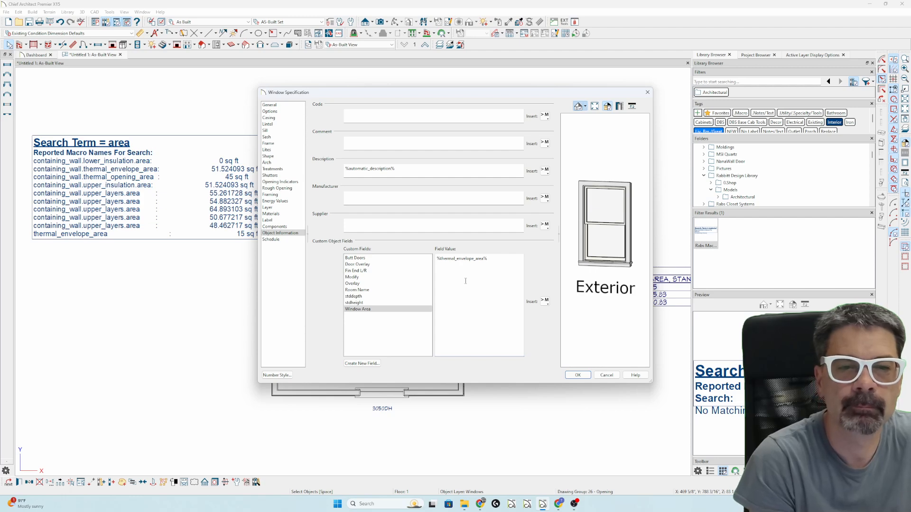
{"action": "key", "text": "Escape"}
{"action": "scroll", "coordinate": [260, 292], "scroll_direction": "down", "scroll_amount": 1}
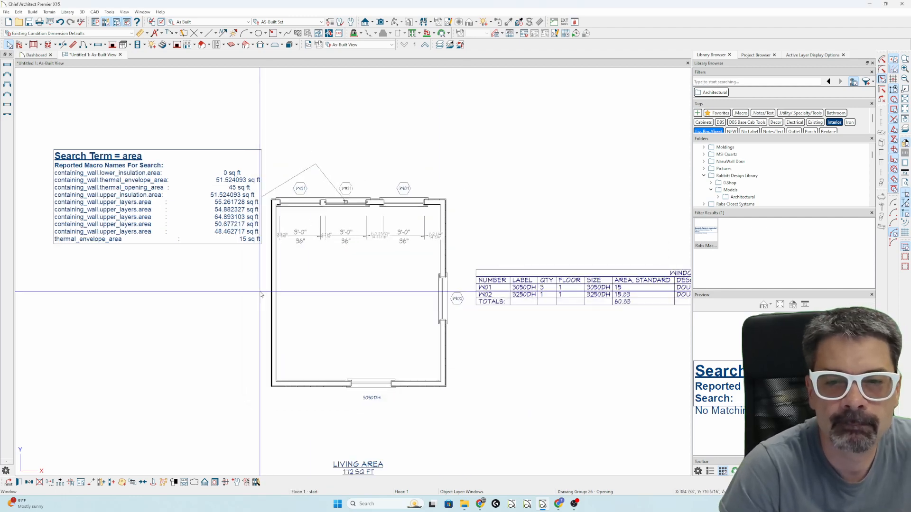
Step: Add the Window Area column to the window schedule, directly after the Area, Standard column
{"action": "scroll", "coordinate": [260, 292], "scroll_direction": "down", "scroll_amount": 1}
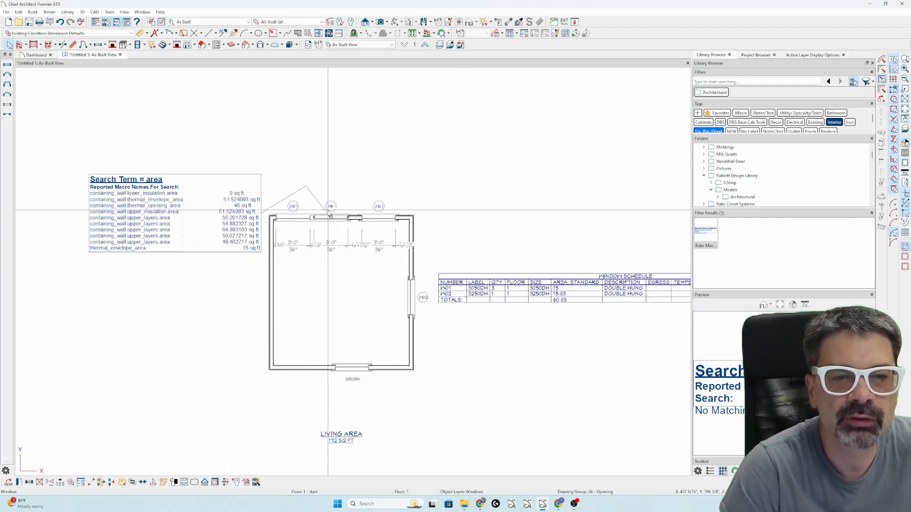
{"action": "scroll", "coordinate": [292, 238], "scroll_direction": "down", "scroll_amount": 1}
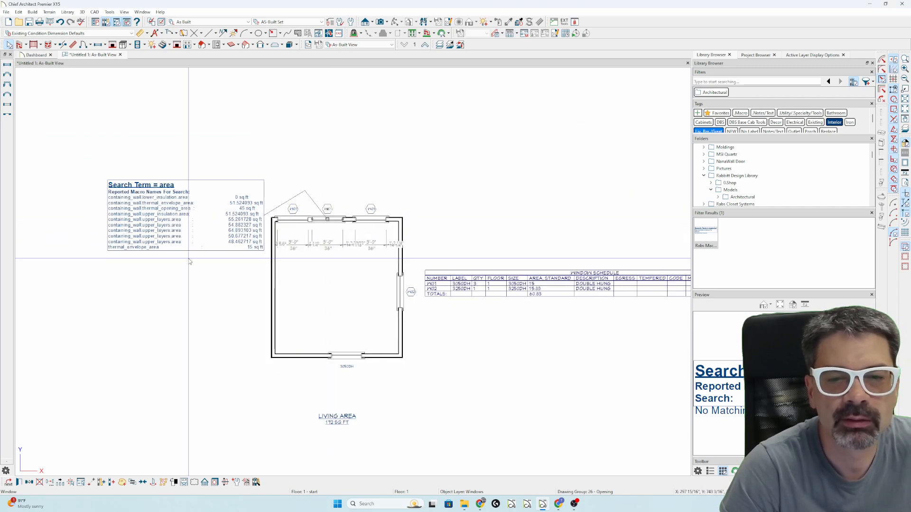
{"action": "mouse_move", "coordinate": [524, 331]}
{"action": "middle_mouse_down"}
{"action": "mouse_move", "coordinate": [270, 332]}
{"action": "mouse_move", "coordinate": [386, 309]}
{"action": "middle_mouse_up"}
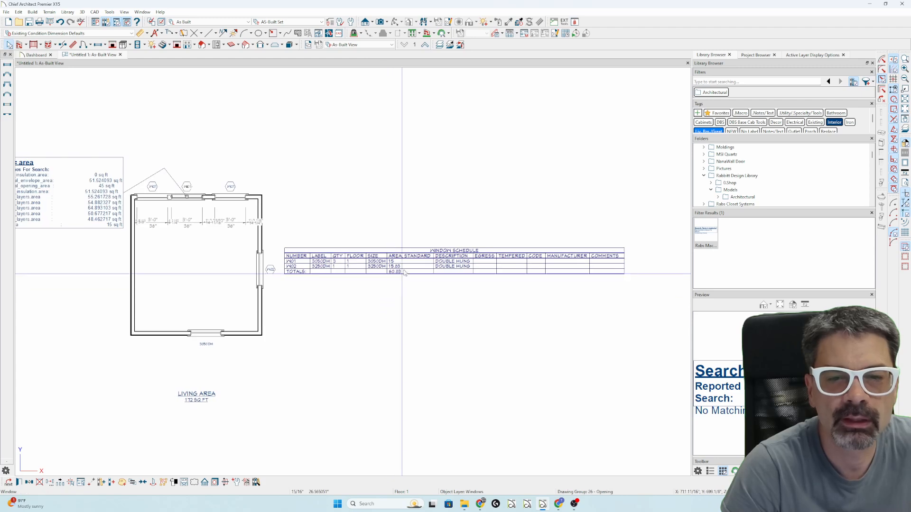
{"action": "double_click", "coordinate": [191, 197]}
{"action": "key", "text": "Escape"}
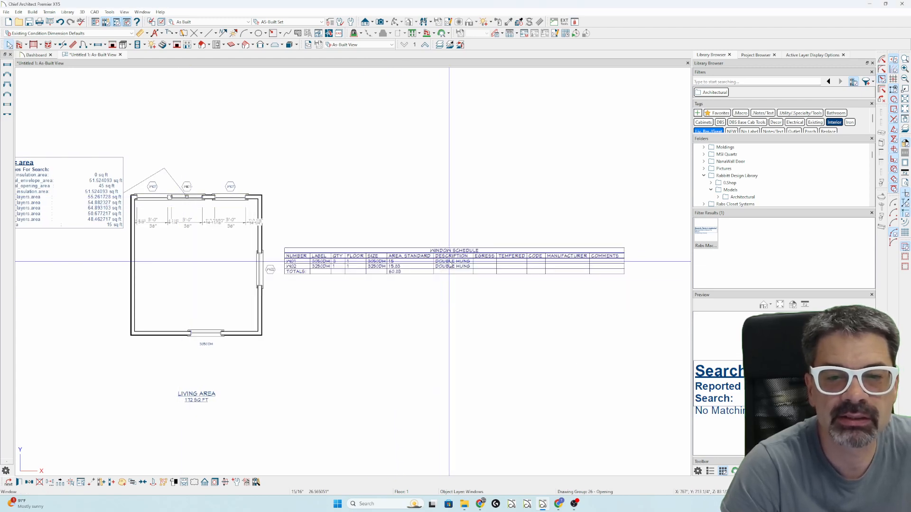
{"action": "double_click", "coordinate": [449, 262]}
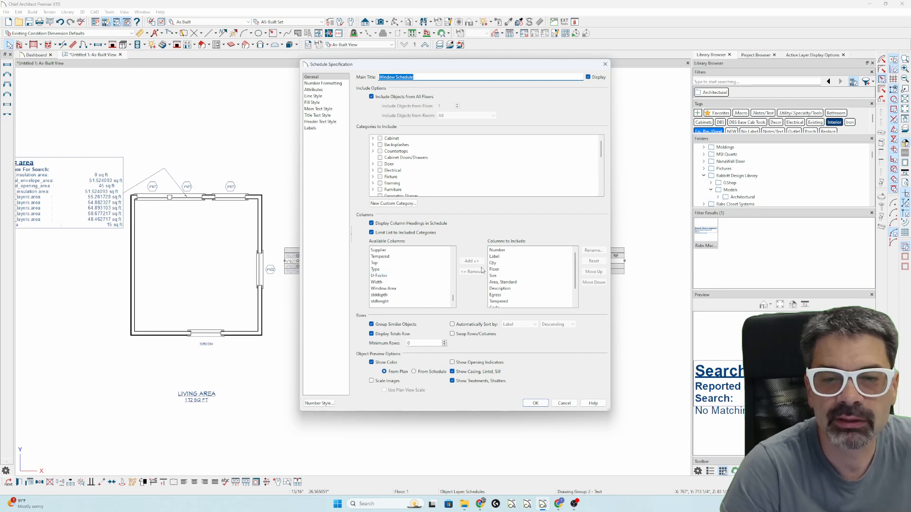
{"action": "left_click", "coordinate": [502, 282]}
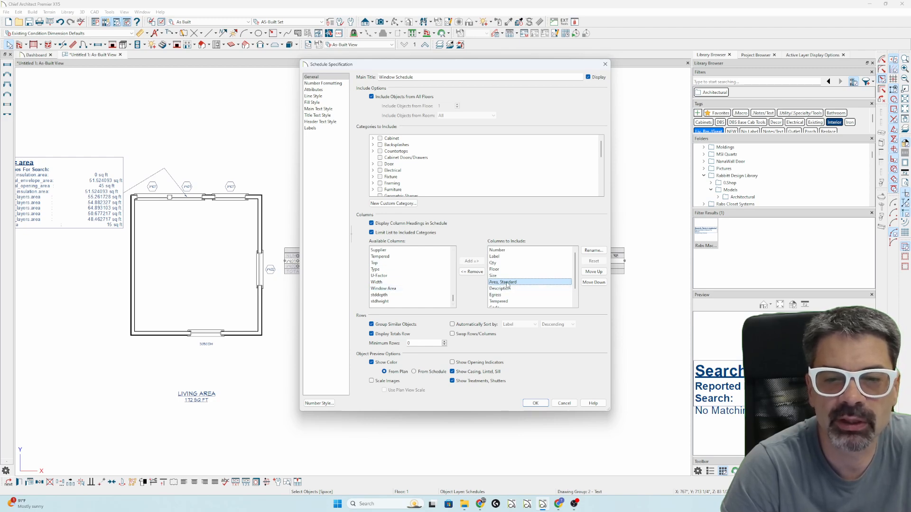
{"action": "left_click", "coordinate": [384, 289]}
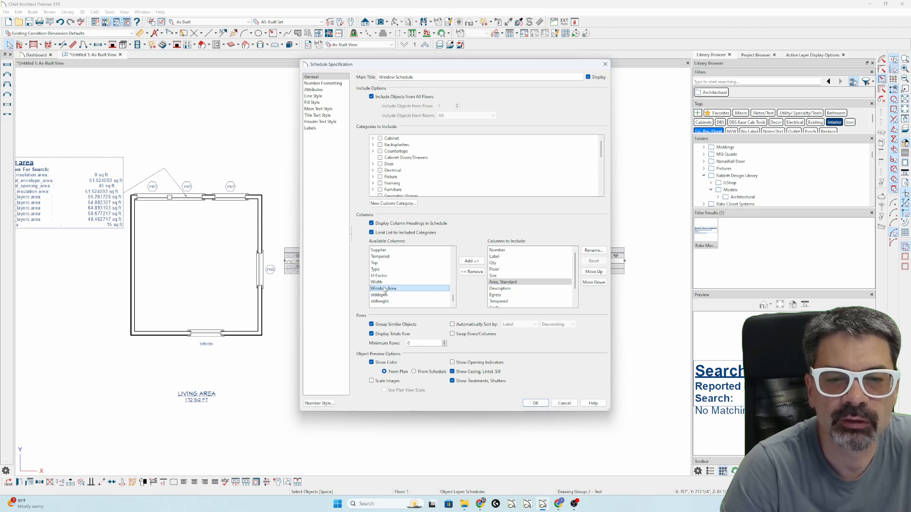
{"action": "left_click", "coordinate": [471, 261]}
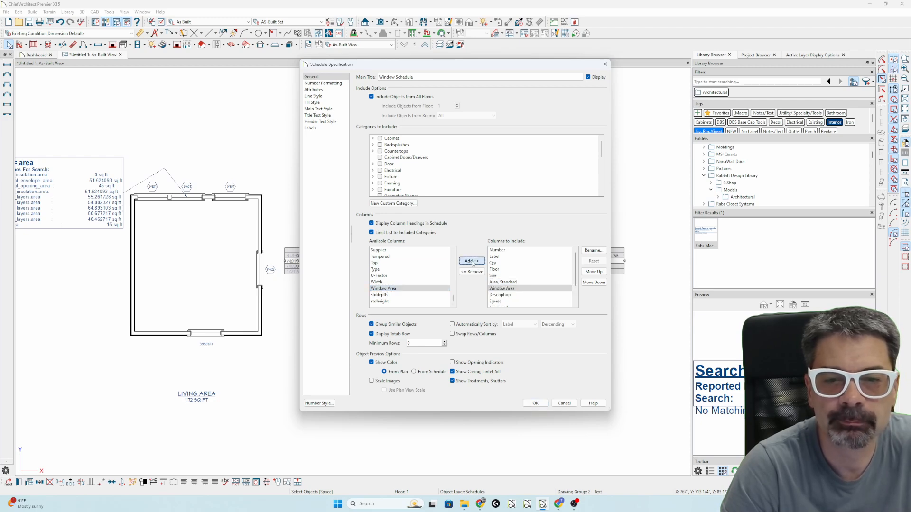
{"action": "left_click", "coordinate": [535, 403]}
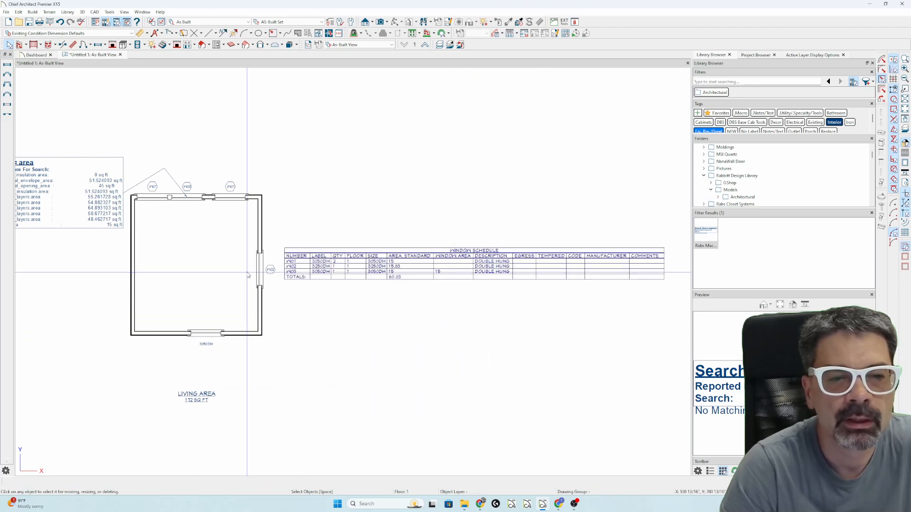
Step: Delete the macro search text block beside the room plan
{"action": "scroll", "coordinate": [232, 256], "scroll_direction": "up", "scroll_amount": 1}
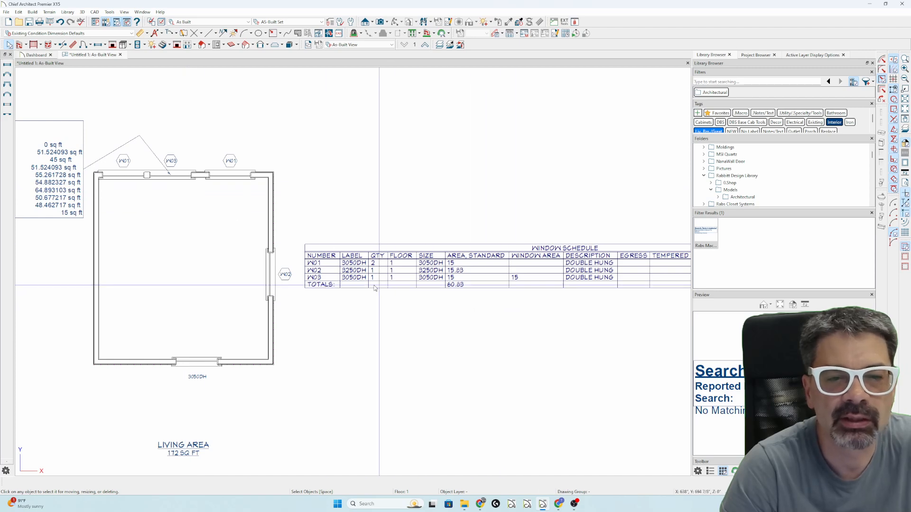
{"action": "left_click", "coordinate": [175, 177]}
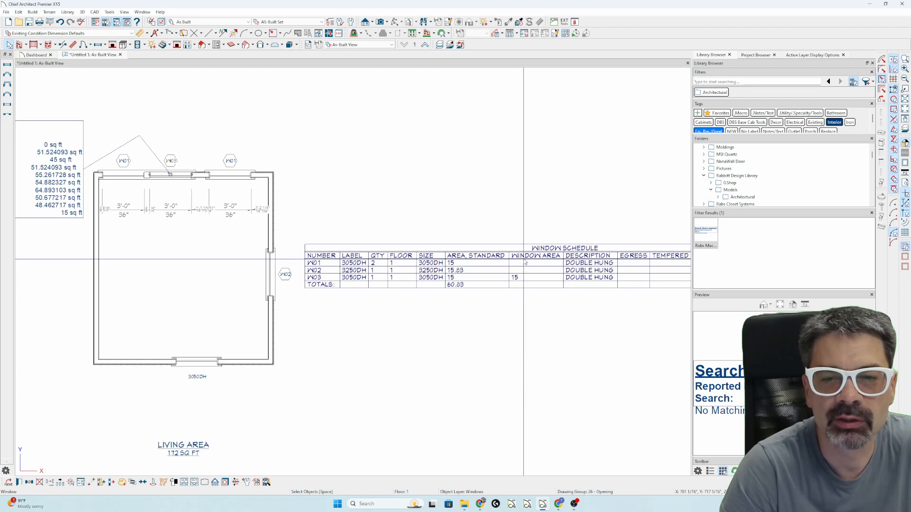
{"action": "scroll", "coordinate": [525, 301], "scroll_direction": "down", "scroll_amount": 1}
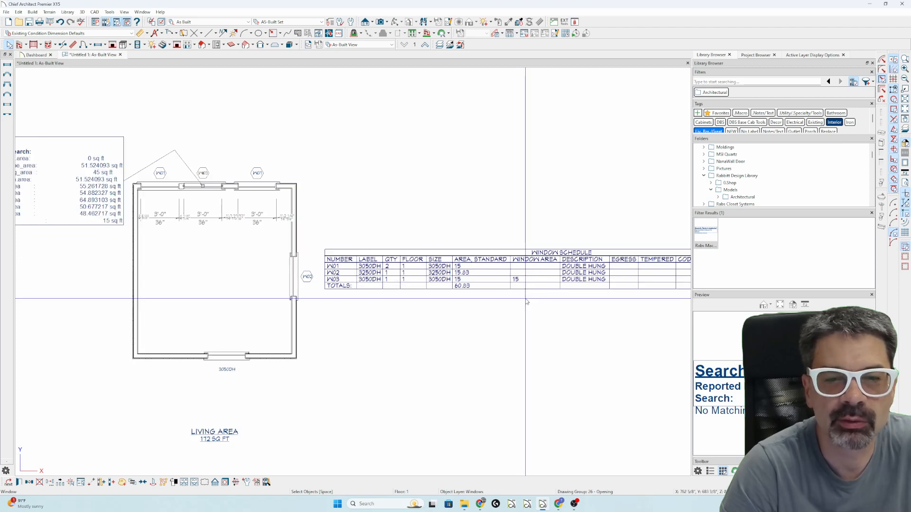
{"action": "scroll", "coordinate": [525, 301], "scroll_direction": "down", "scroll_amount": 2}
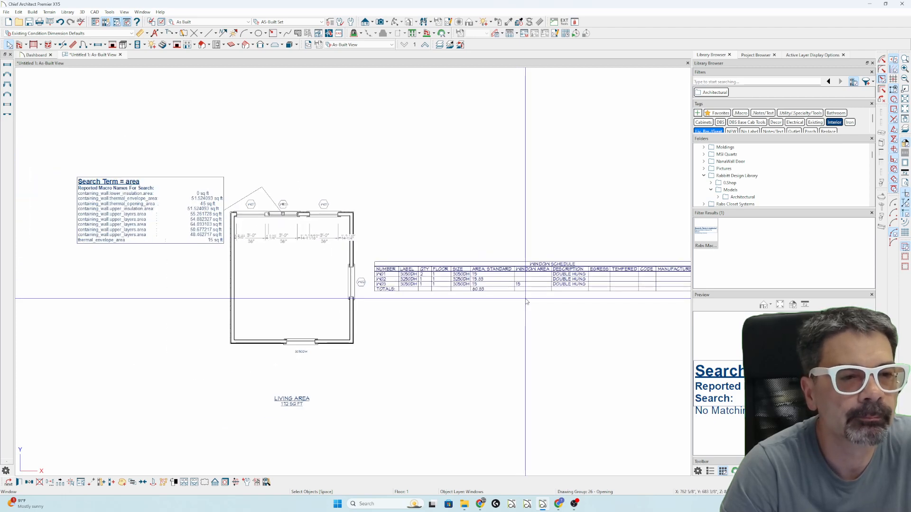
{"action": "scroll", "coordinate": [521, 299], "scroll_direction": "up", "scroll_amount": 1}
{"action": "left_click", "coordinate": [109, 233]}
{"action": "key", "text": "Delete"}
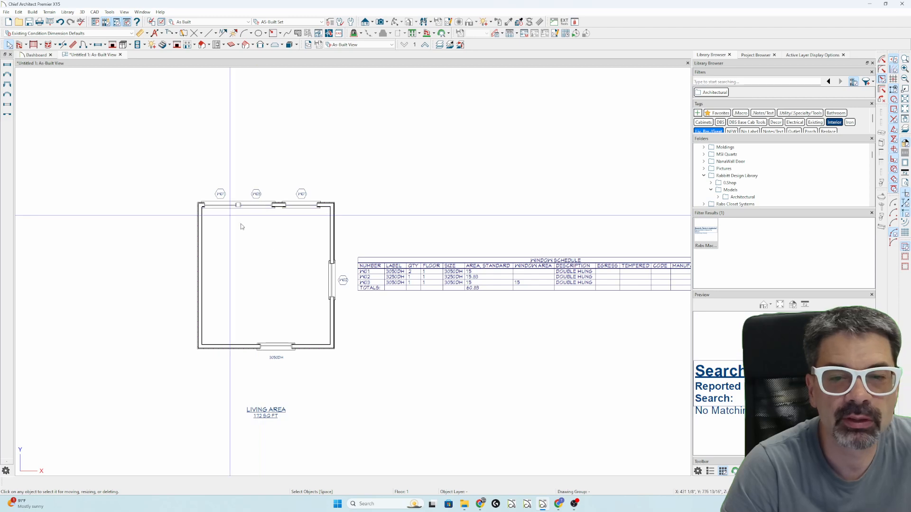
Step: Shift the middle window on the upper wall slightly right so it sits clear between the two W01 windows
{"action": "scroll", "coordinate": [510, 273], "scroll_direction": "up", "scroll_amount": 1}
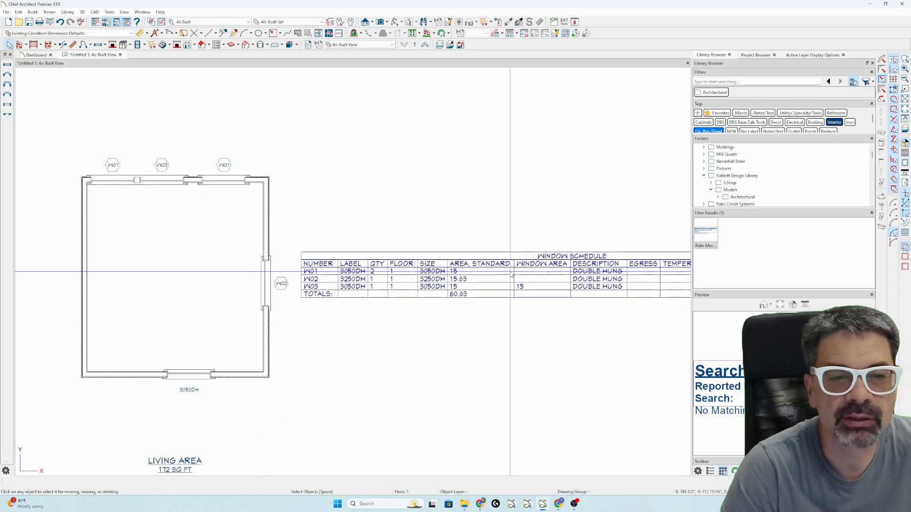
{"action": "left_click", "coordinate": [163, 180]}
{"action": "left_click_drag", "start_coordinate": [162, 180], "coordinate": [170, 180]}
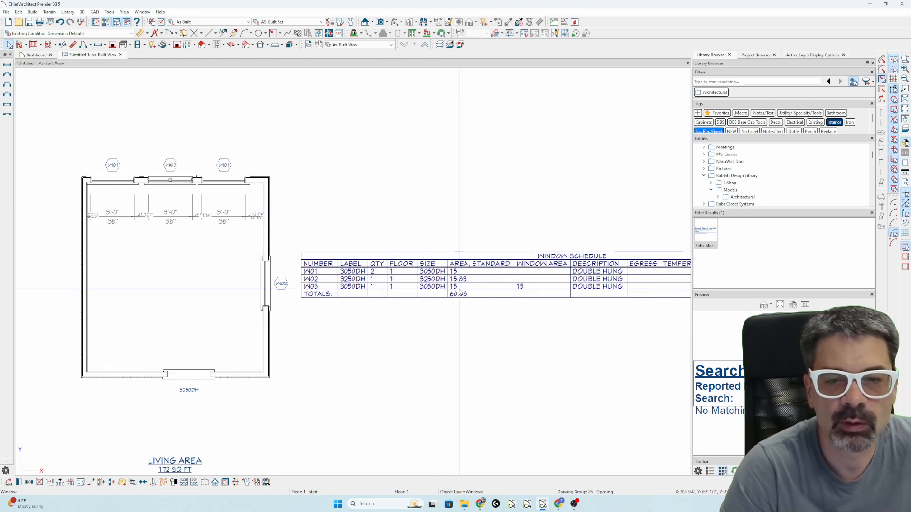
{"action": "left_click", "coordinate": [441, 332]}
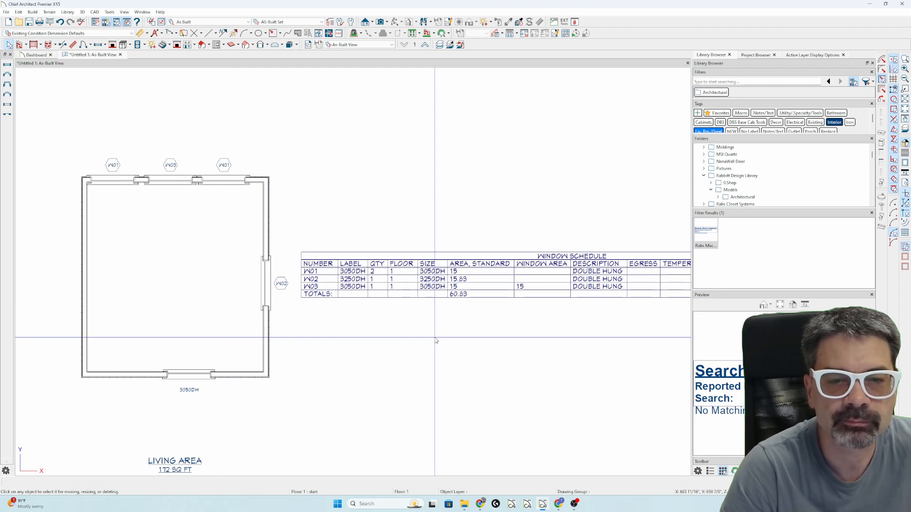
{"action": "left_click", "coordinate": [188, 377]}
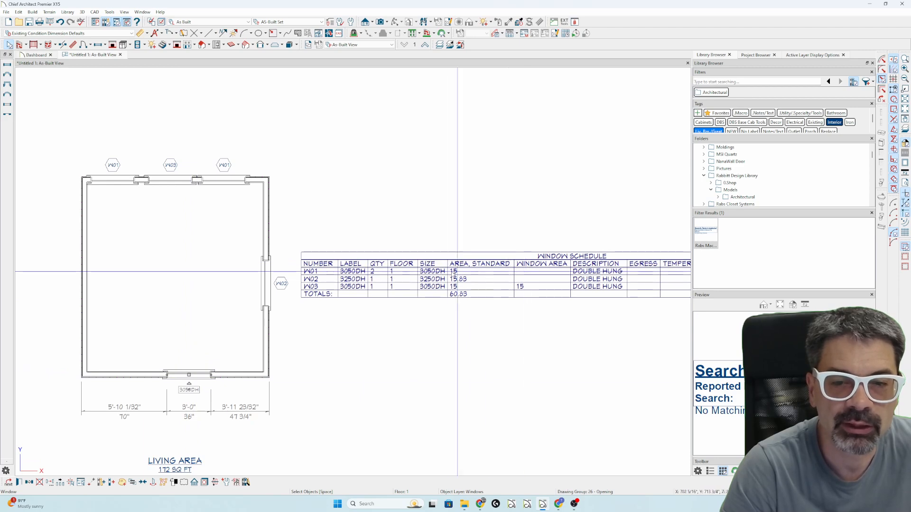
{"action": "double_click", "coordinate": [200, 360]}
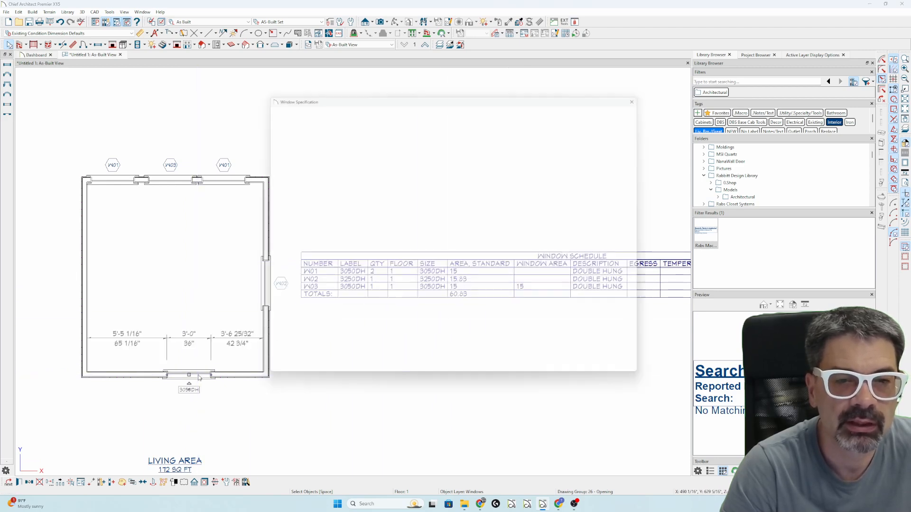
{"action": "left_click", "coordinate": [270, 239]}
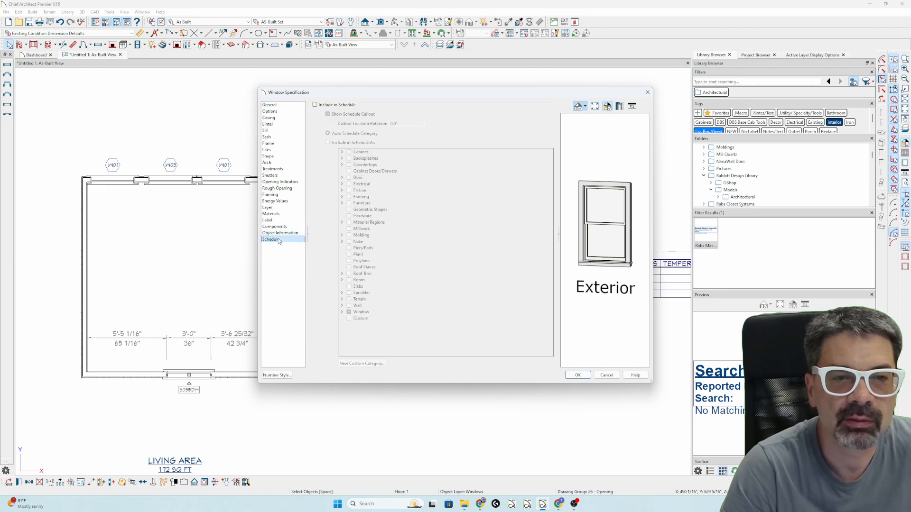
{"action": "left_click", "coordinate": [336, 105]}
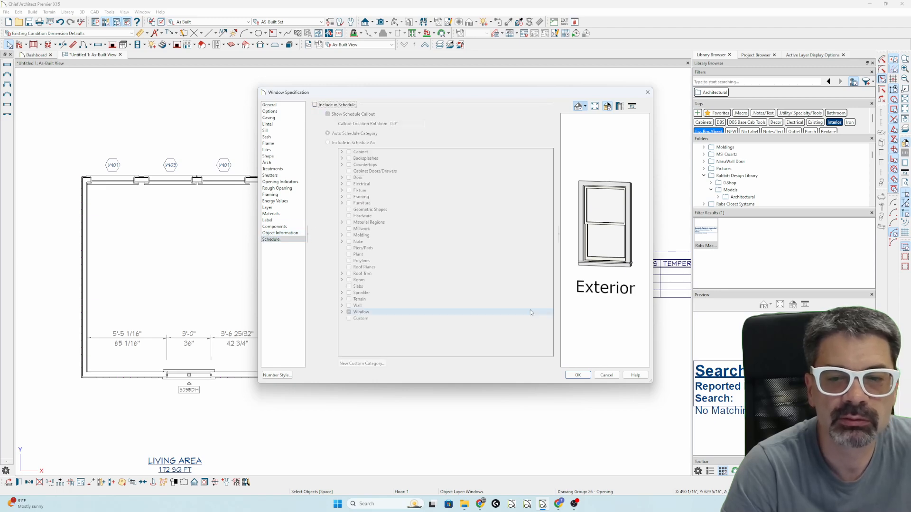
{"action": "left_click", "coordinate": [574, 375]}
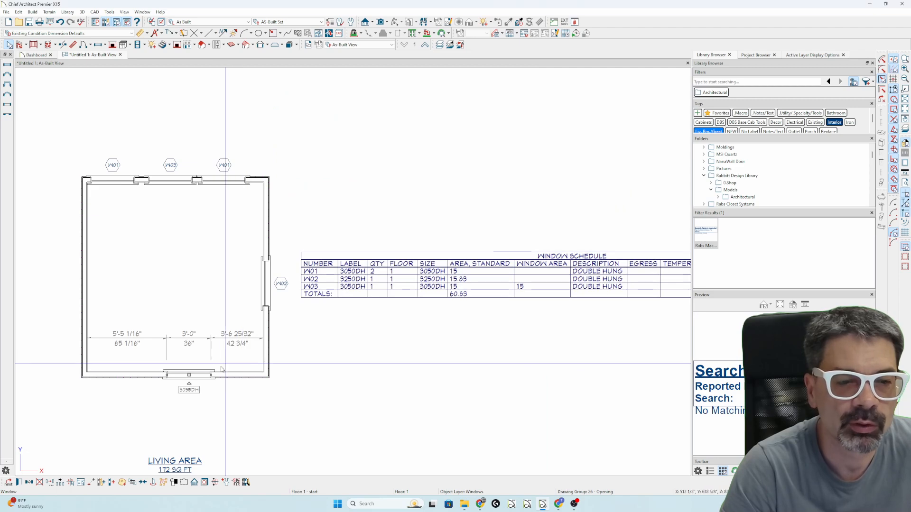
Step: Include the lower wall's window in the schedule under a new custom category named Existing
{"action": "key", "text": "ctrl+e"}
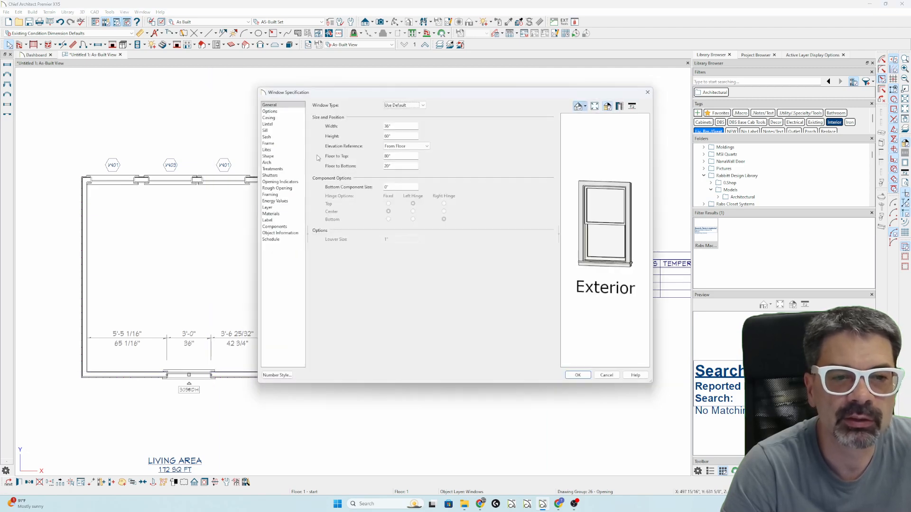
{"action": "left_click", "coordinate": [271, 240]}
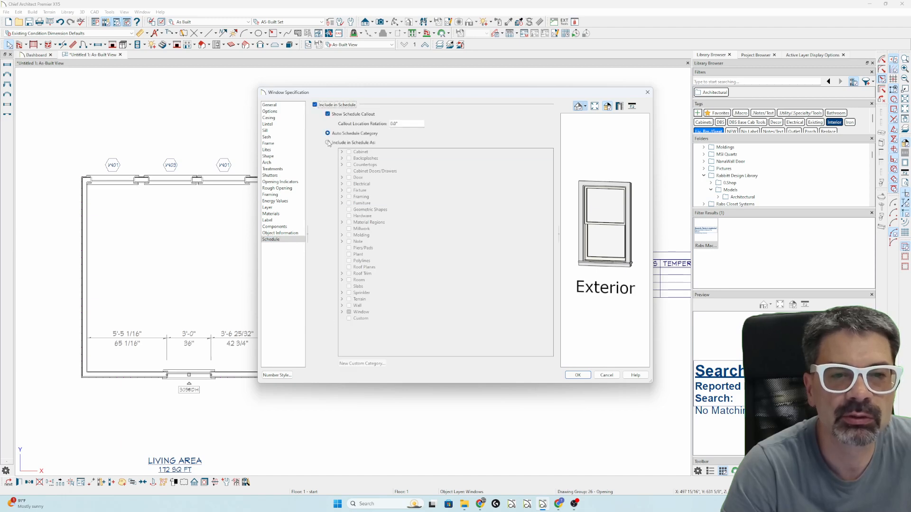
{"action": "left_click", "coordinate": [328, 143]}
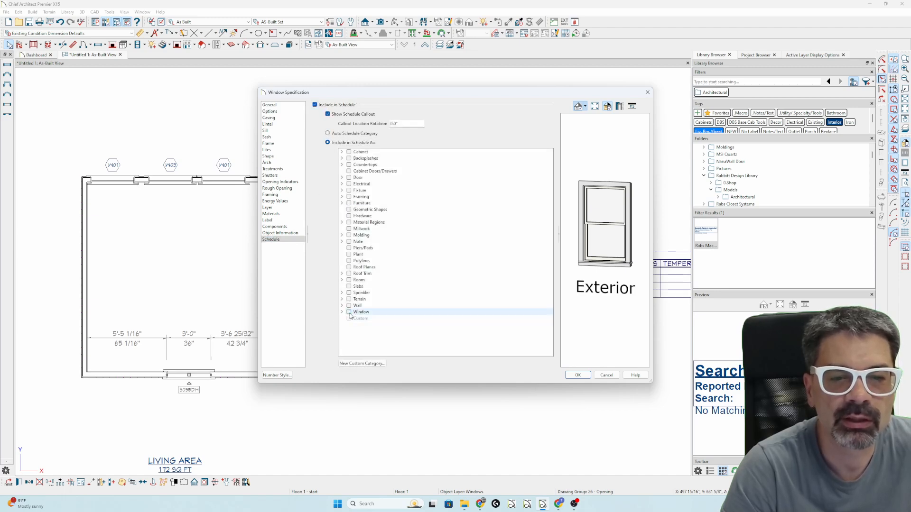
{"action": "left_click", "coordinate": [364, 363]}
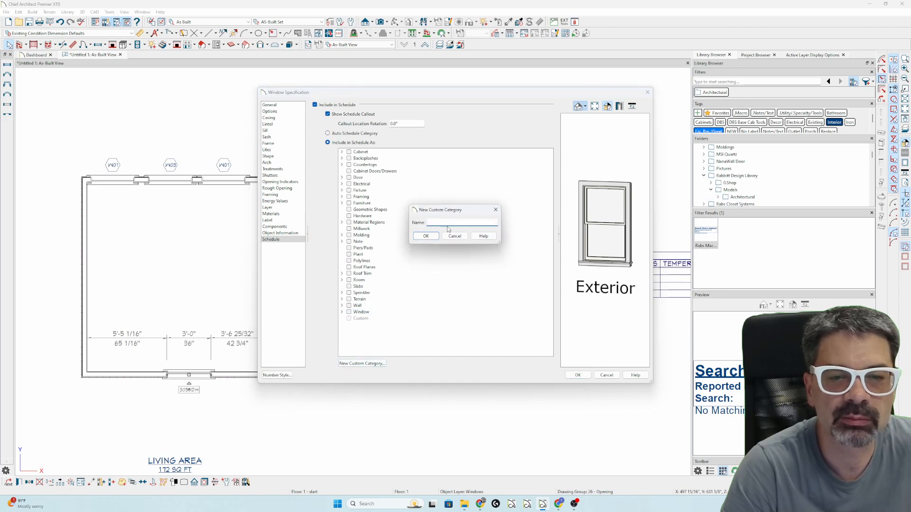
{"action": "type", "text": "E"}
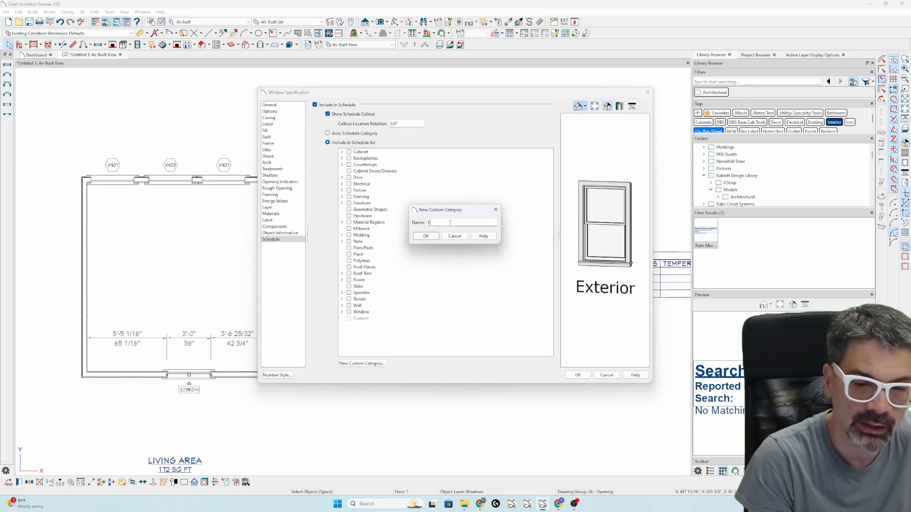
{"action": "type", "text": "xisting"}
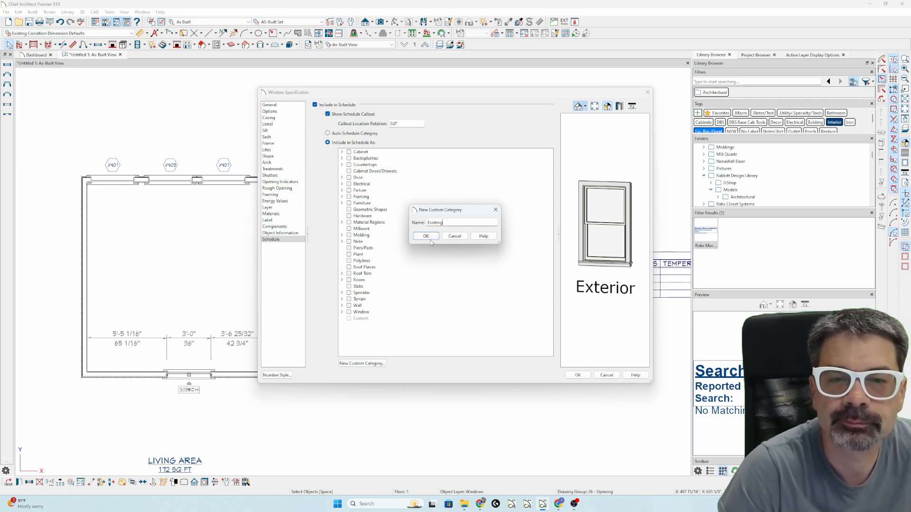
{"action": "left_click", "coordinate": [426, 236]}
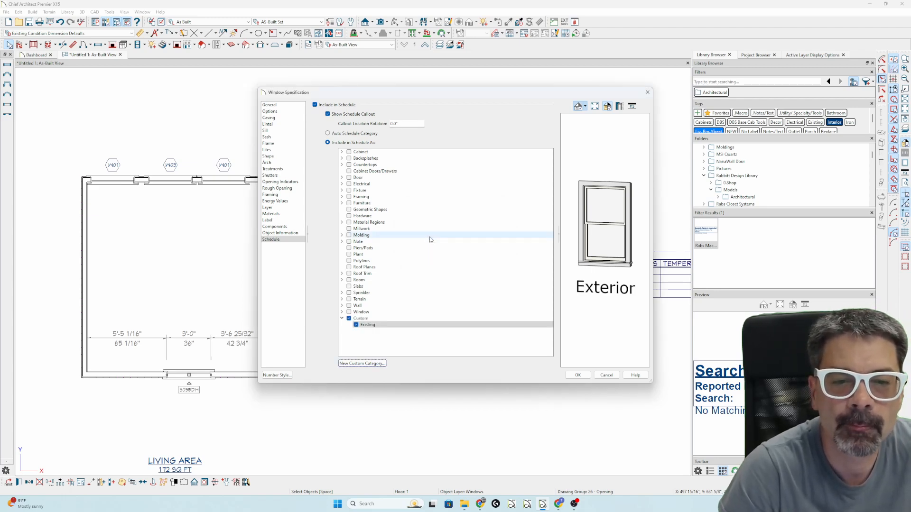
{"action": "left_click", "coordinate": [578, 375]}
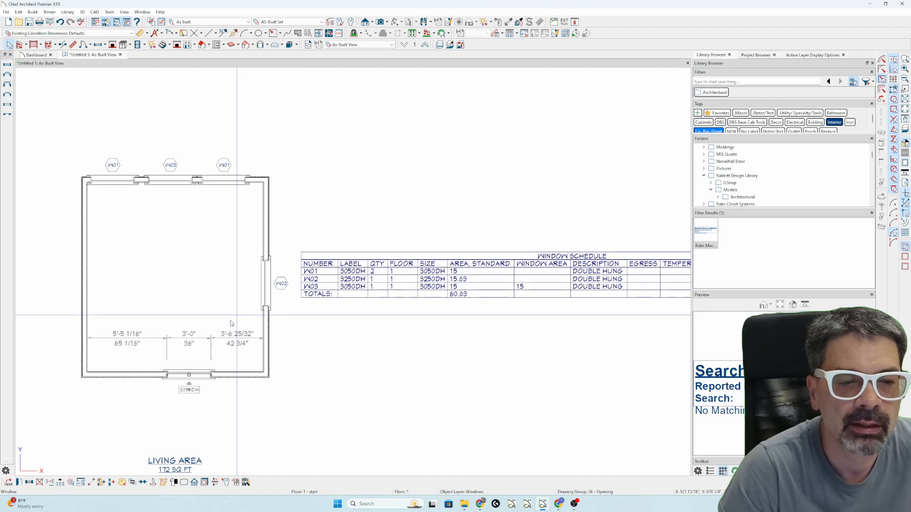
Step: Check the window schedule's included categories, including the Window group and the custom Existing category
{"action": "left_click", "coordinate": [412, 279]}
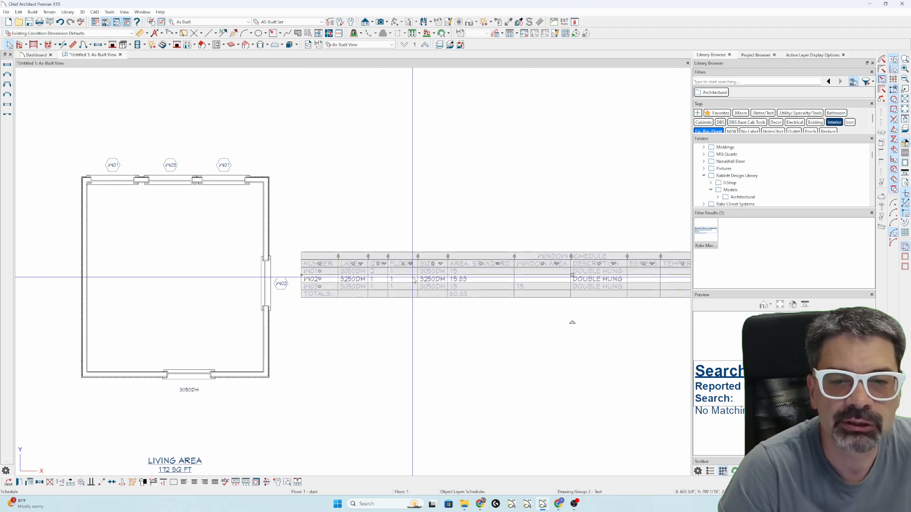
{"action": "double_click", "coordinate": [465, 285]}
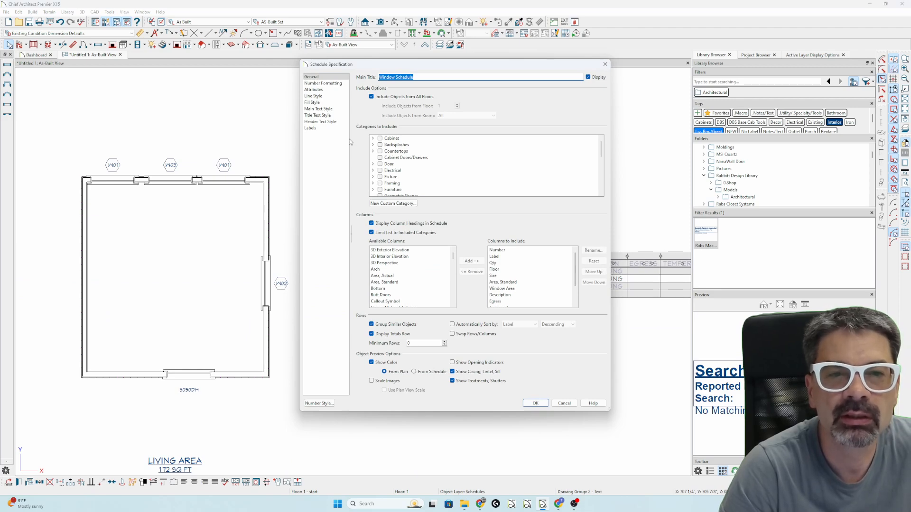
{"action": "scroll", "coordinate": [387, 179], "scroll_direction": "down", "scroll_amount": 5}
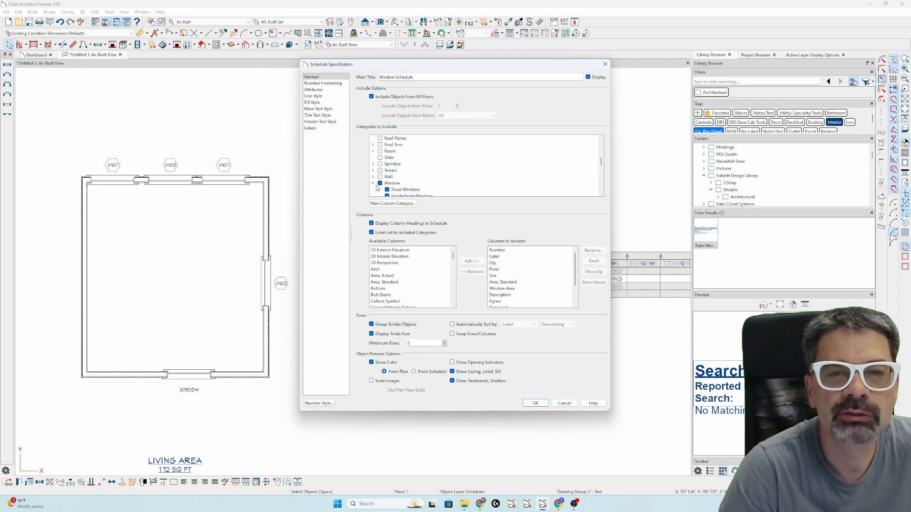
{"action": "scroll", "coordinate": [377, 187], "scroll_direction": "down", "scroll_amount": 2}
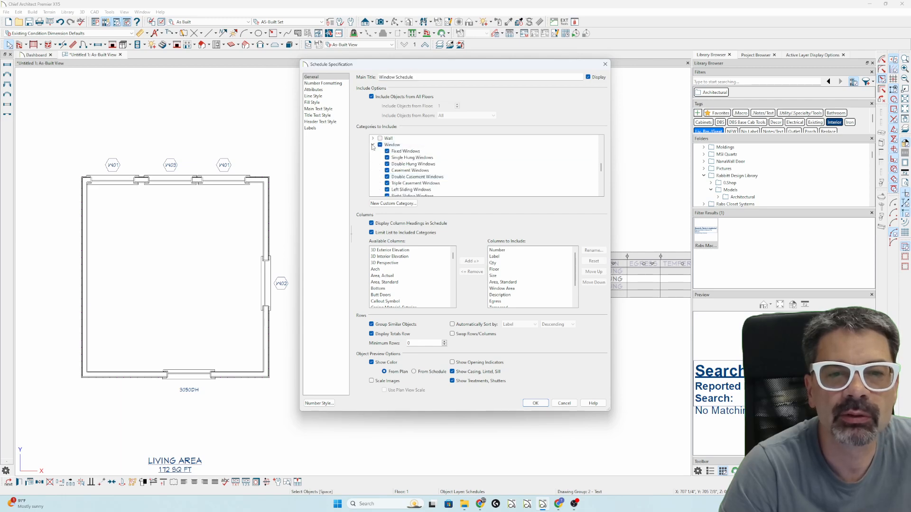
{"action": "left_click", "coordinate": [372, 145]}
{"action": "scroll", "coordinate": [393, 188], "scroll_direction": "down", "scroll_amount": 1}
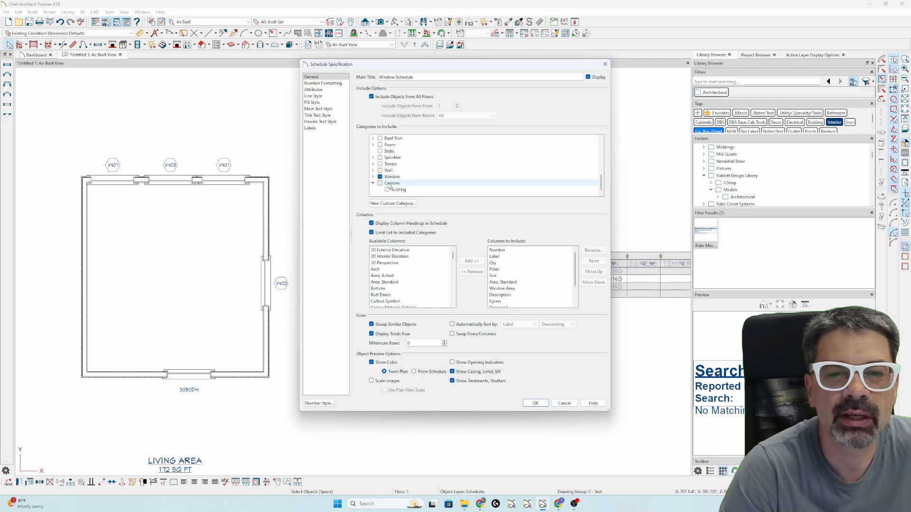
{"action": "left_click", "coordinate": [544, 404]}
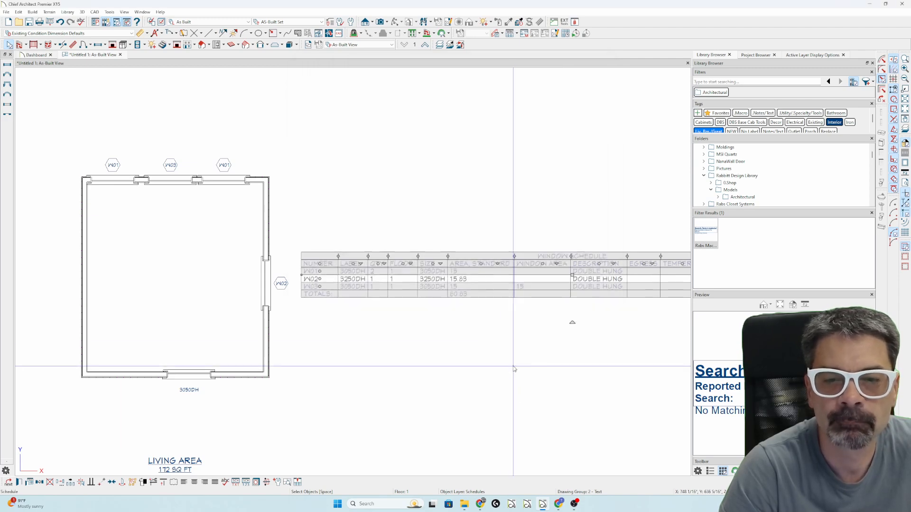
Step: Place a copy of the window schedule directly below the original
{"action": "scroll", "coordinate": [355, 226], "scroll_direction": "down", "scroll_amount": 1}
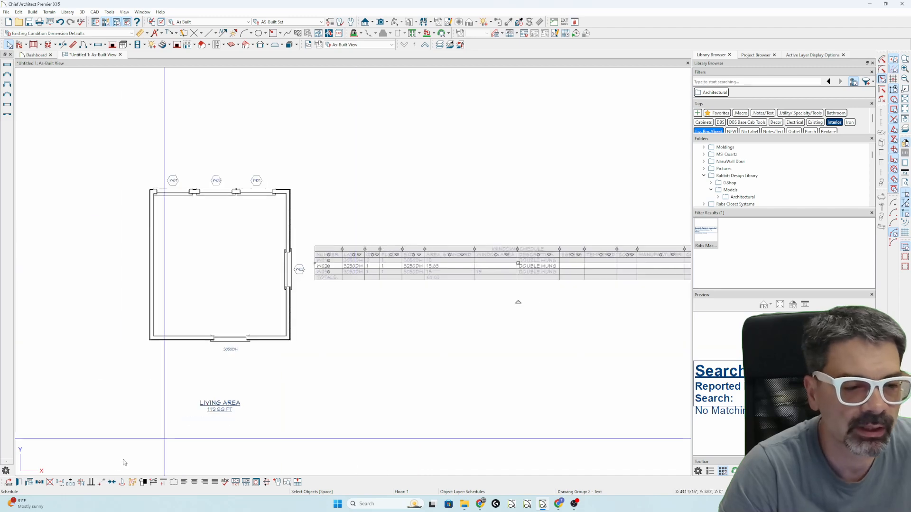
{"action": "left_click", "coordinate": [40, 483]}
{"action": "left_click_drag", "start_coordinate": [518, 265], "coordinate": [515, 326]}
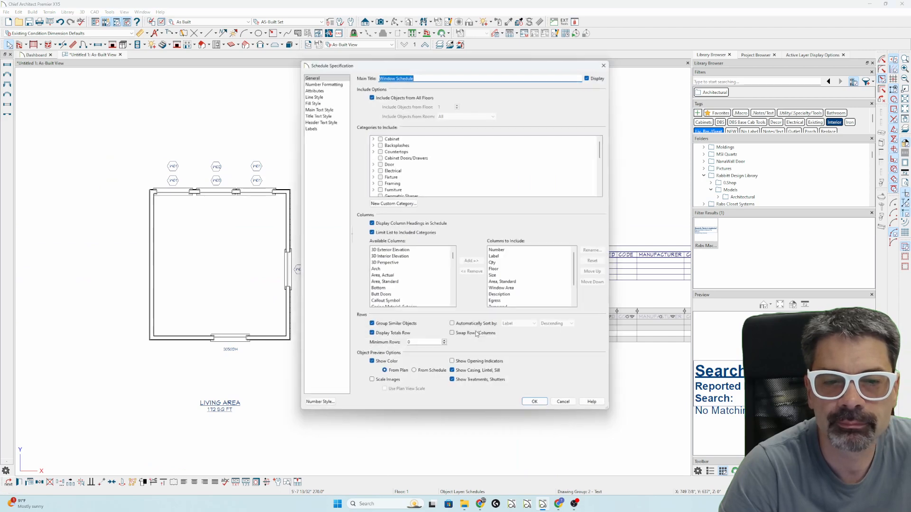
Step: Limit the copied schedule to the custom Existing category by excluding Window and including Existing
{"action": "double_click", "coordinate": [516, 327]}
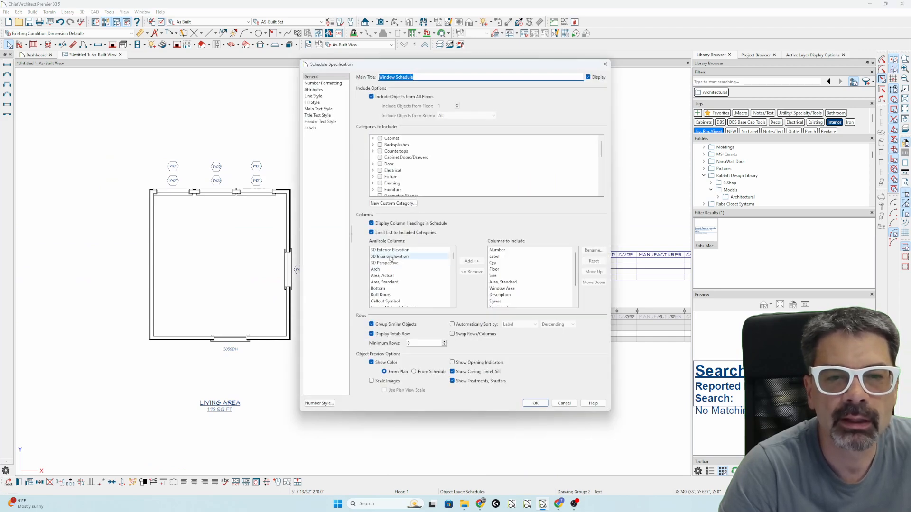
{"action": "scroll", "coordinate": [474, 166], "scroll_direction": "down", "scroll_amount": 7}
{"action": "left_click", "coordinate": [381, 184]}
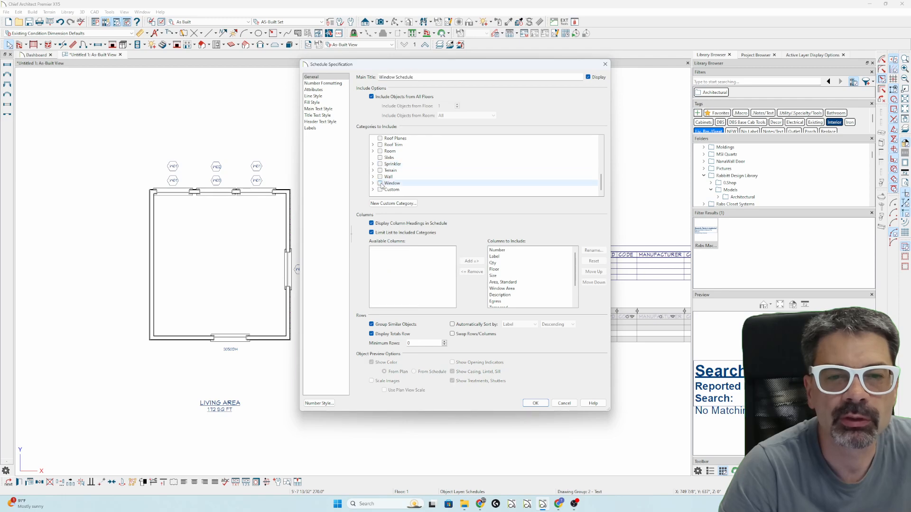
{"action": "left_click", "coordinate": [387, 196]}
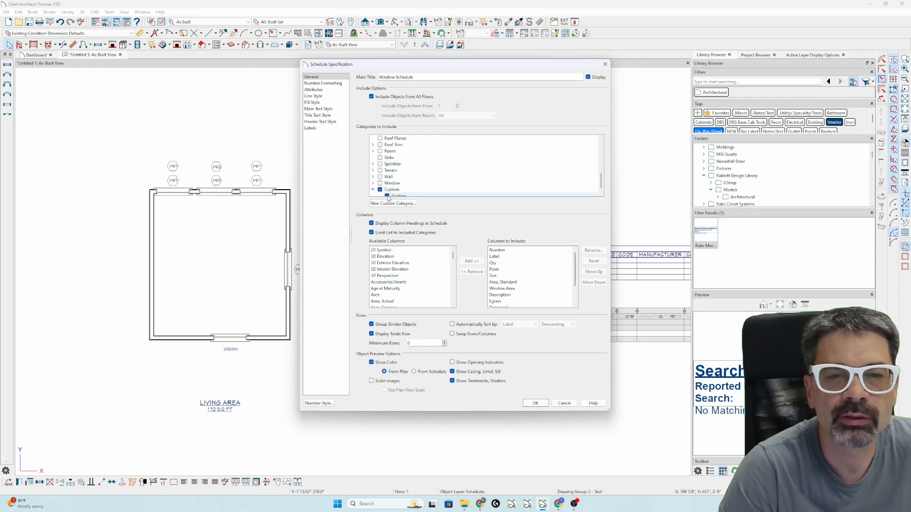
{"action": "left_click", "coordinate": [534, 404]}
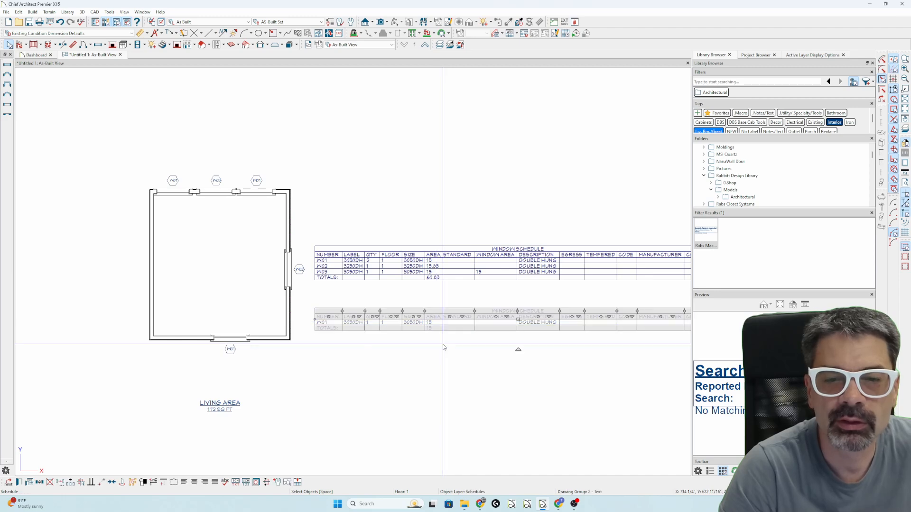
Step: Remove the Area, Standard and Window Area columns from the copied schedule
{"action": "double_click", "coordinate": [438, 324]}
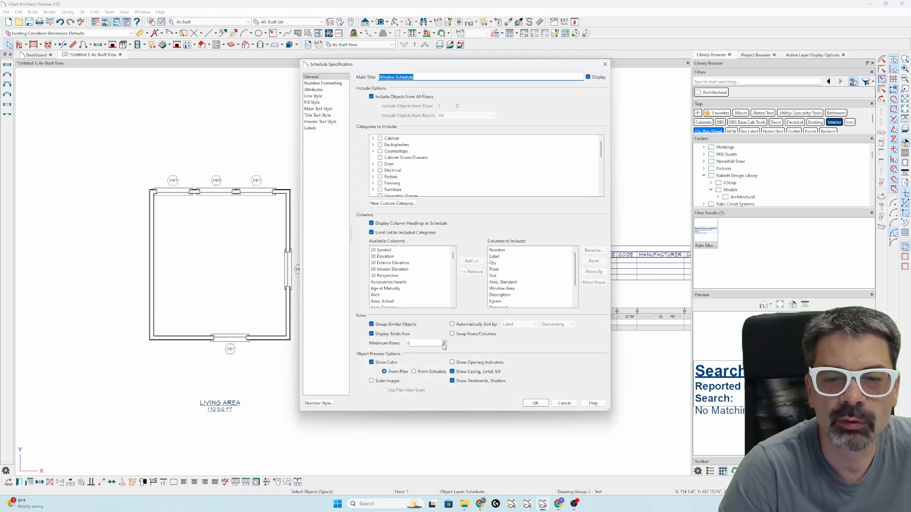
{"action": "left_click", "coordinate": [520, 283]}
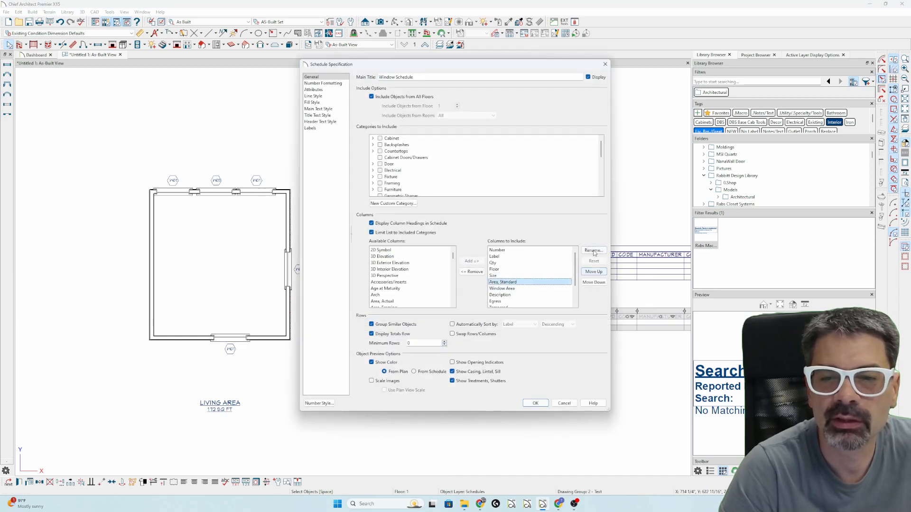
{"action": "left_click", "coordinate": [472, 271]}
{"action": "left_click", "coordinate": [510, 282]}
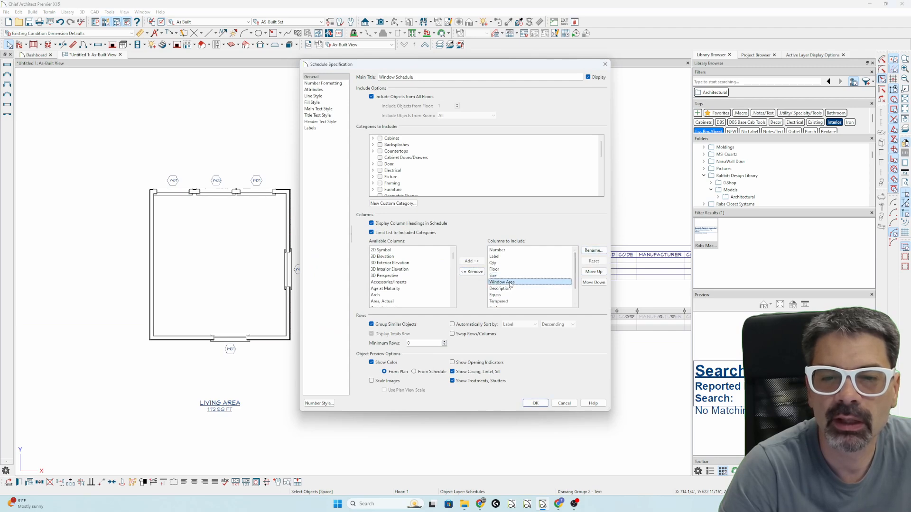
{"action": "left_click", "coordinate": [474, 272]}
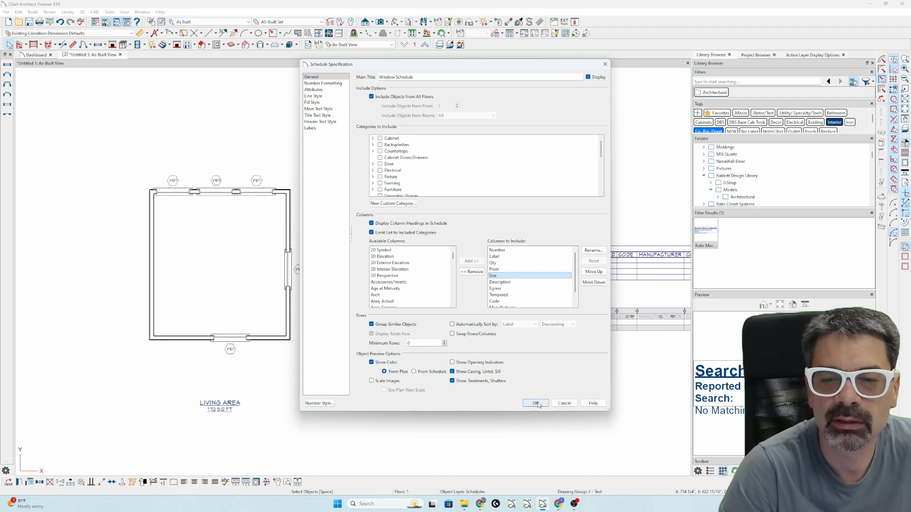
{"action": "left_click", "coordinate": [535, 403]}
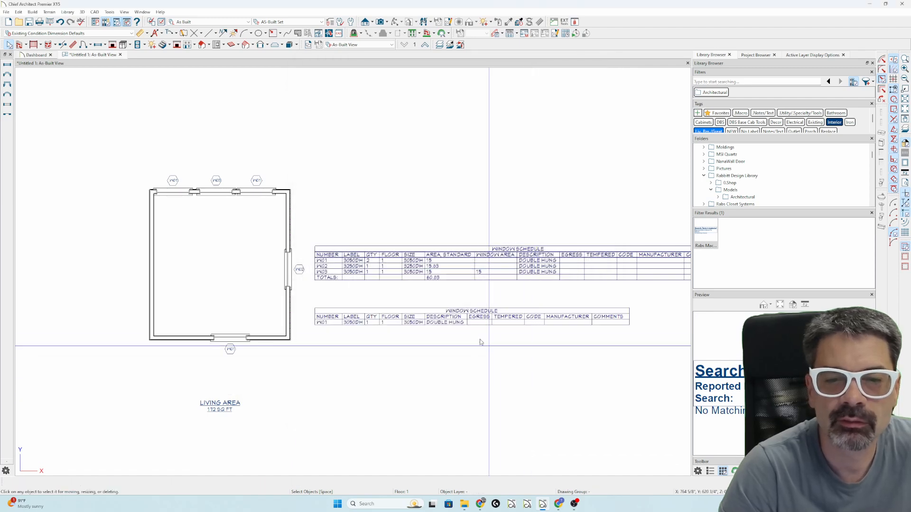
Step: Set the existing-window schedule's number prefix to EW for its callouts
{"action": "left_click", "coordinate": [432, 316]}
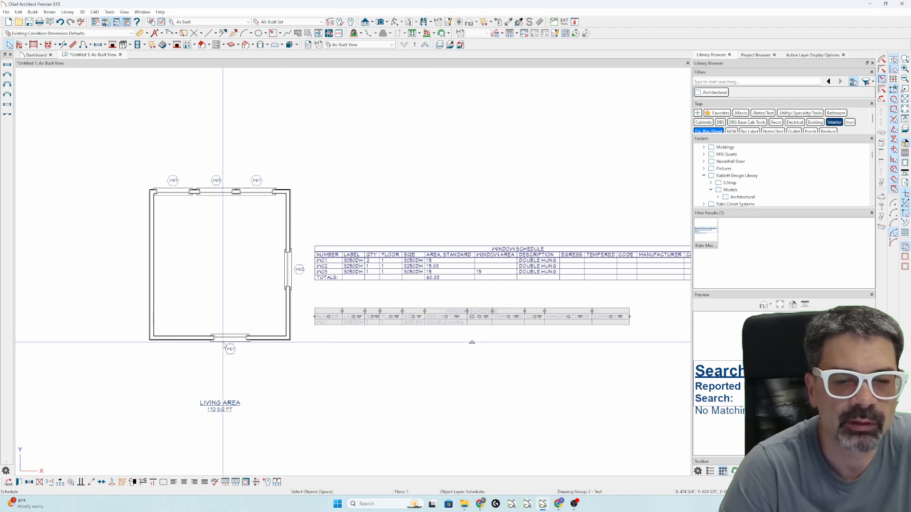
{"action": "left_click", "coordinate": [377, 316]}
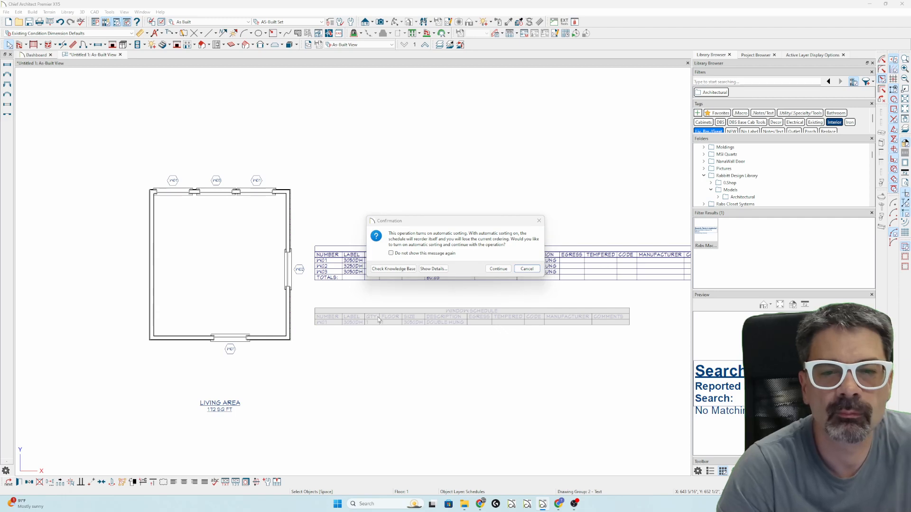
{"action": "double_click", "coordinate": [442, 314]}
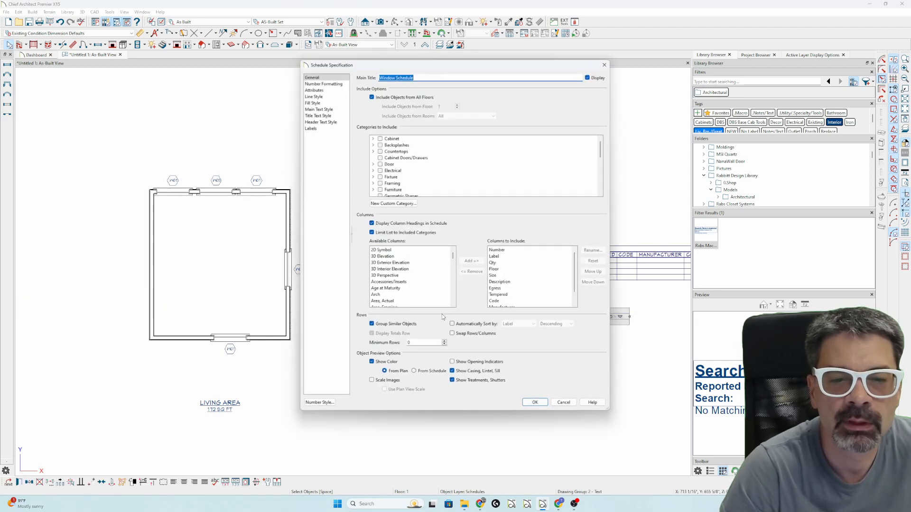
{"action": "left_click", "coordinate": [327, 129]}
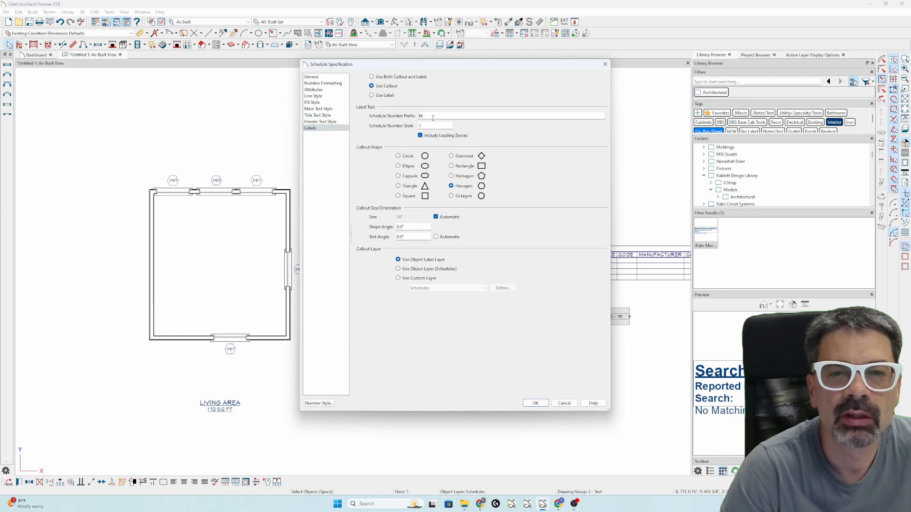
{"action": "key", "text": "Caps_Lock"}
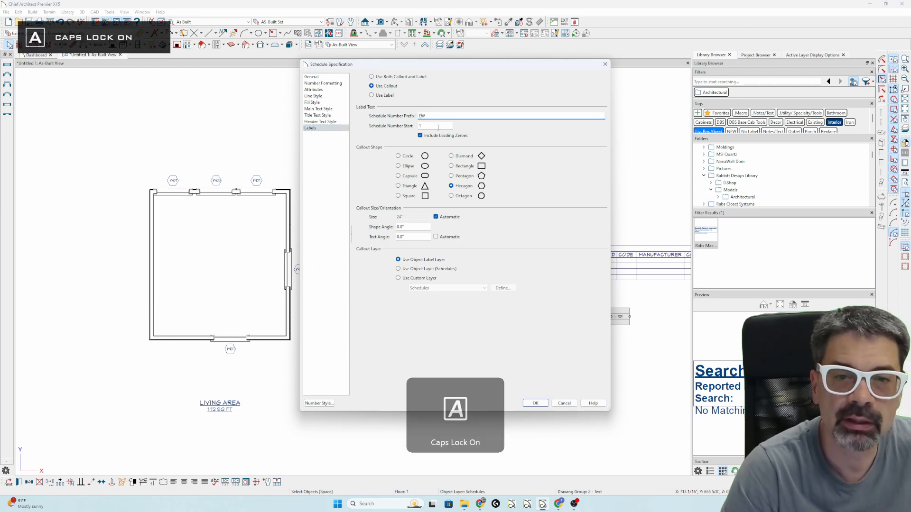
{"action": "key", "text": "Return"}
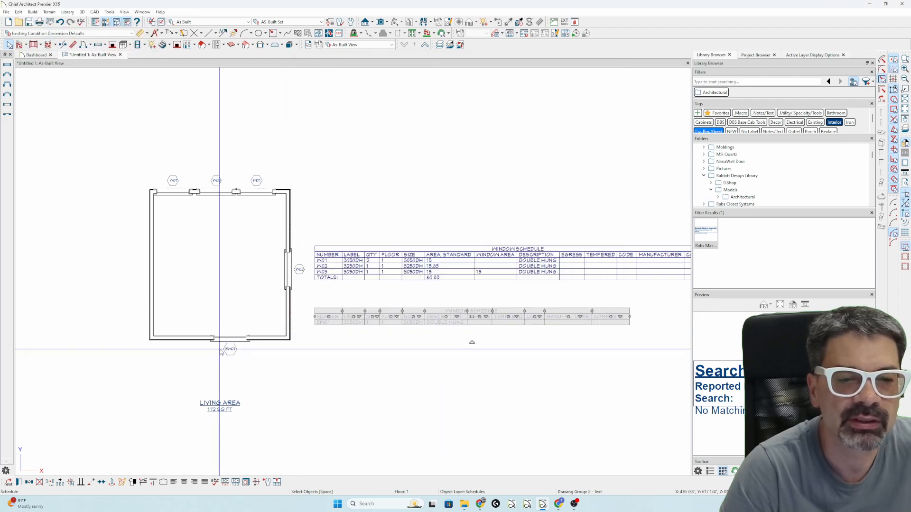
{"action": "left_click", "coordinate": [339, 335]}
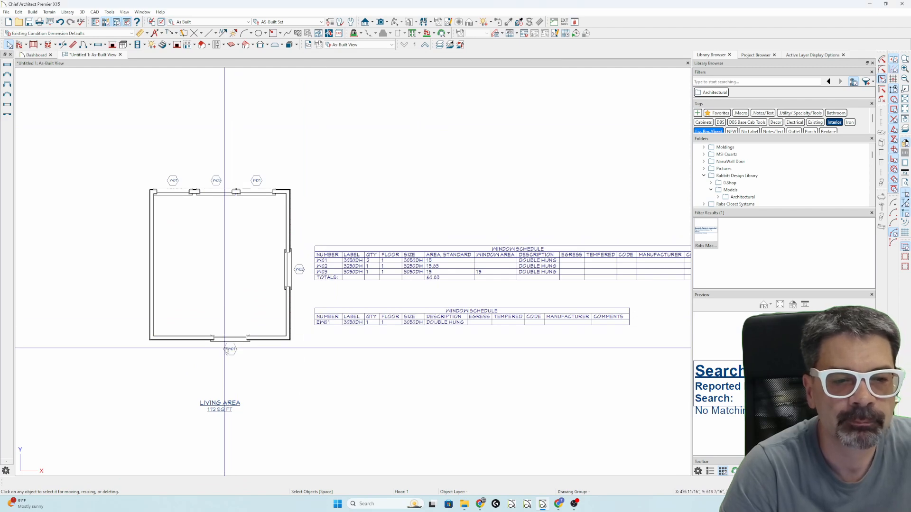
{"action": "left_click", "coordinate": [469, 322]}
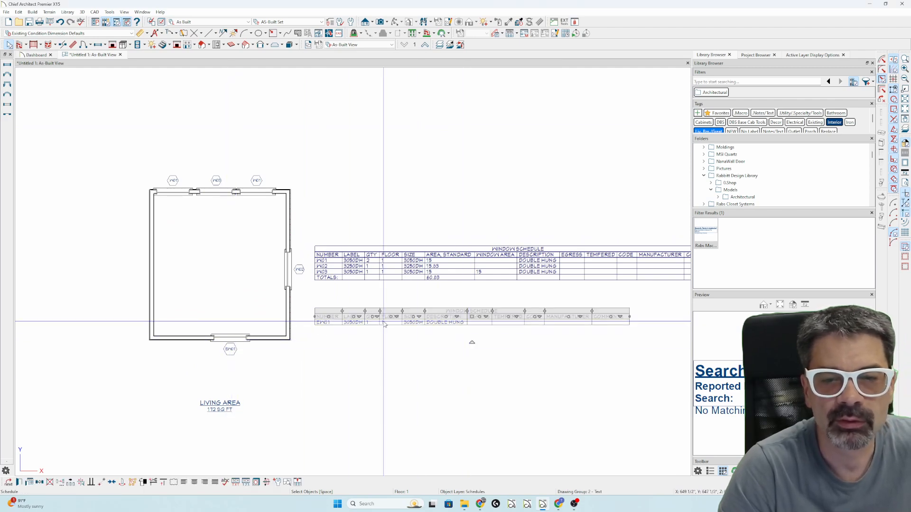
{"action": "left_click", "coordinate": [467, 355]}
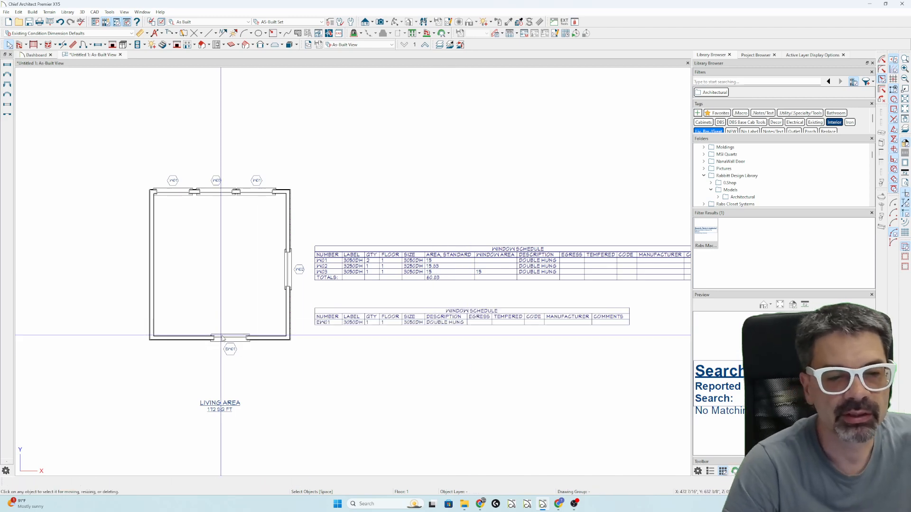
{"action": "left_click", "coordinate": [223, 338]}
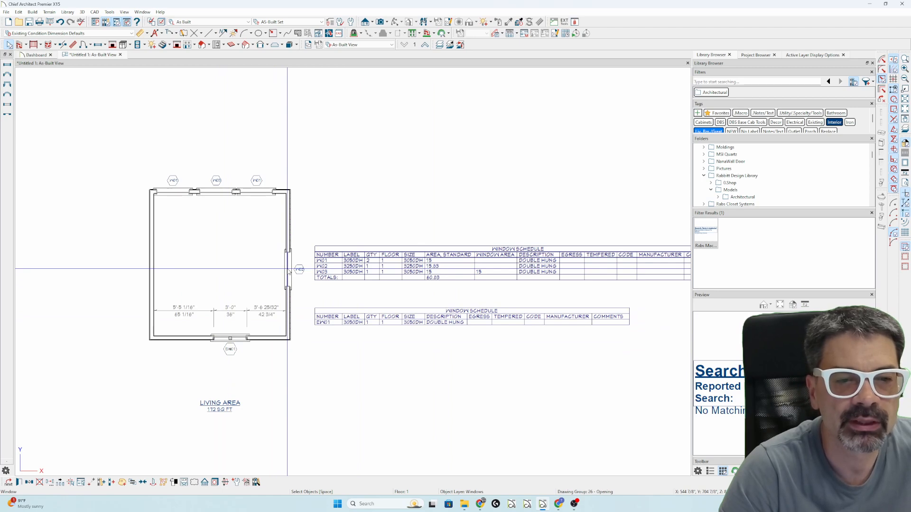
Step: Copy the %thermal_envelope_area% macro from the Window Area custom field of the upper wall's middle window
{"action": "double_click", "coordinate": [224, 194]}
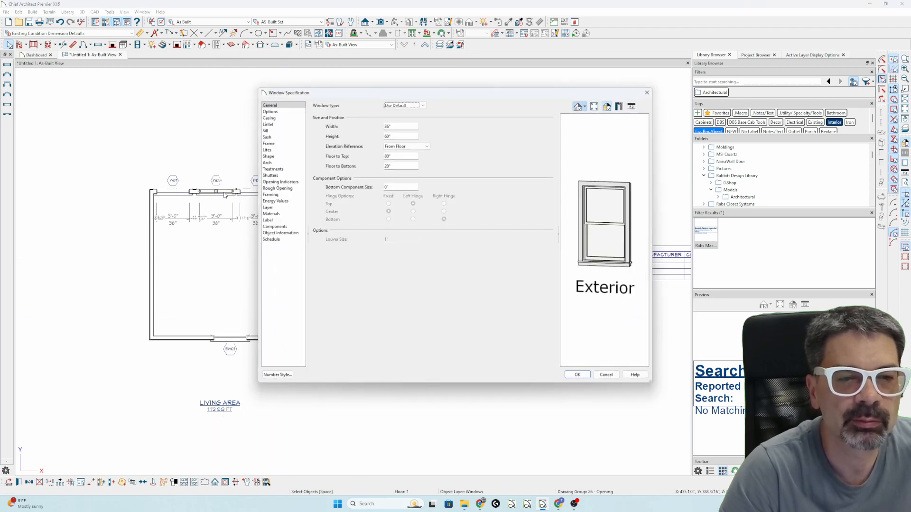
{"action": "left_click", "coordinate": [280, 233]}
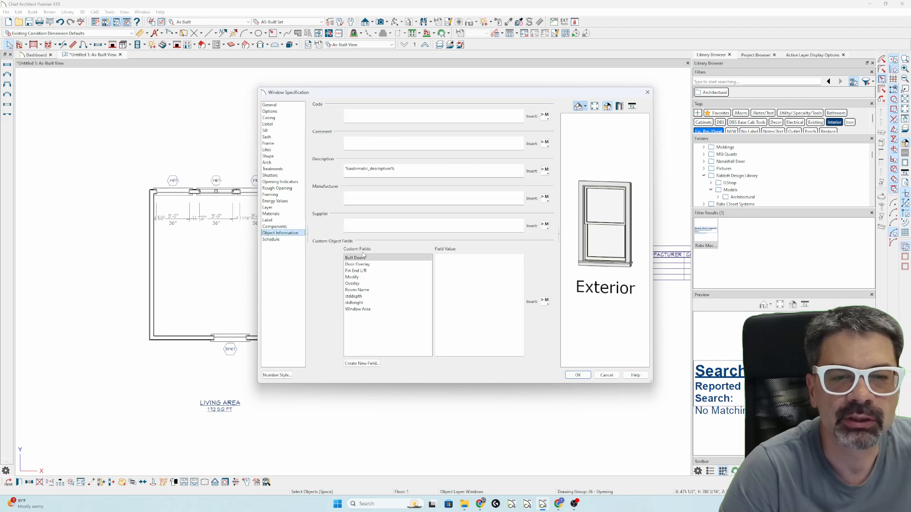
{"action": "left_click", "coordinate": [385, 309]}
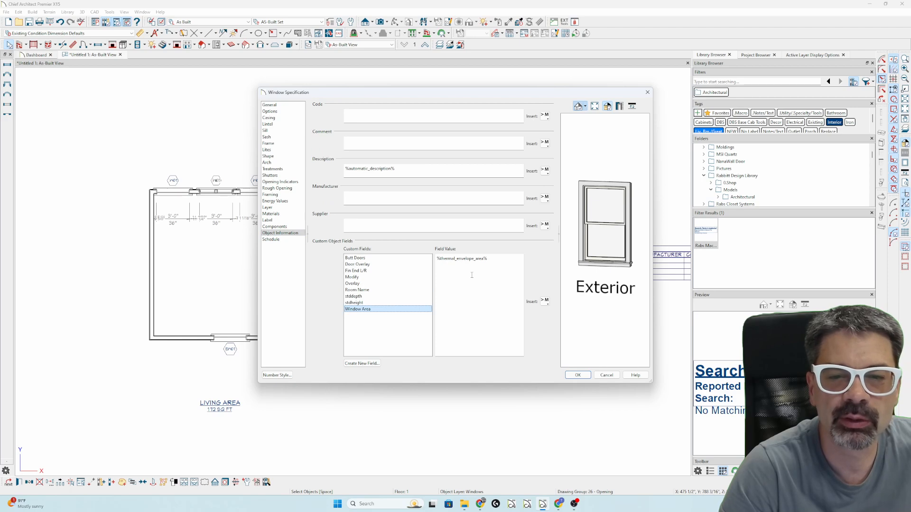
{"action": "key", "text": "Tab"}
{"action": "key", "text": "ctrl+c"}
{"action": "key", "text": "Return"}
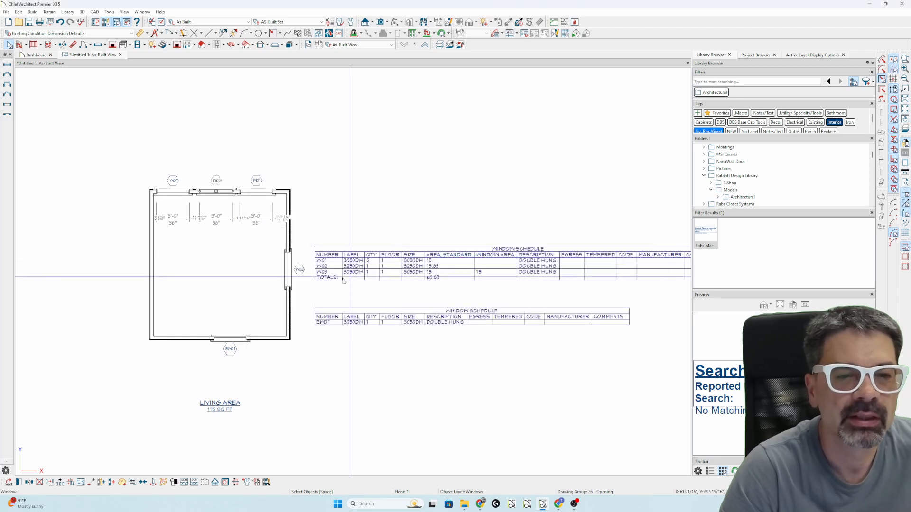
Step: Paste the %thermal_envelope_area% macro into the Window Area custom field of the right wall's window
{"action": "double_click", "coordinate": [286, 278]}
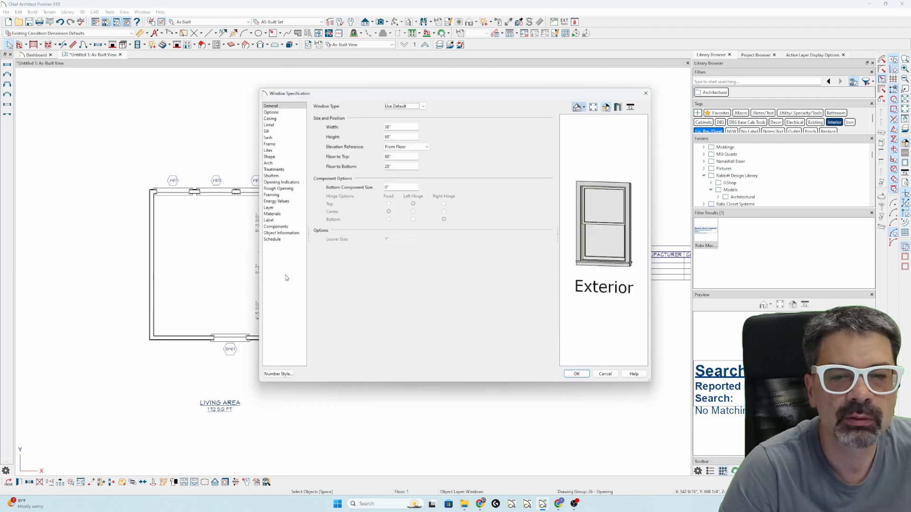
{"action": "left_click", "coordinate": [285, 234]}
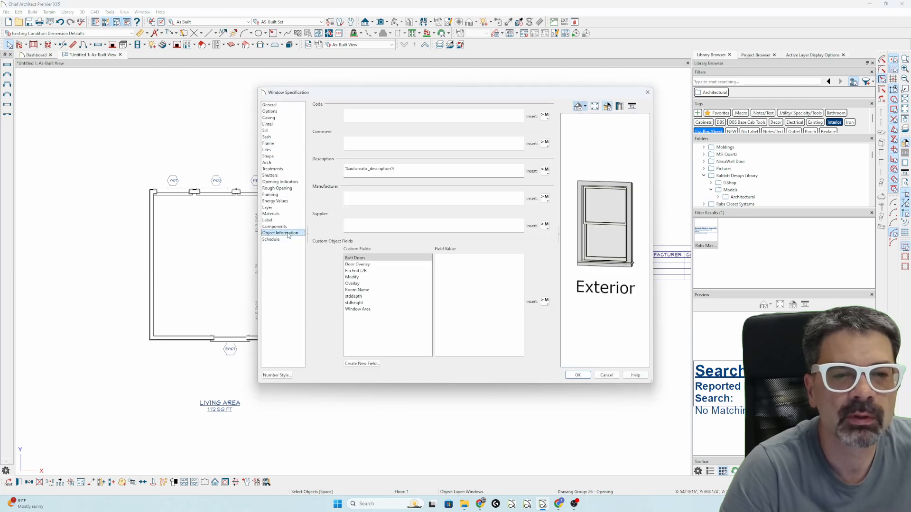
{"action": "left_click", "coordinate": [367, 310]}
{"action": "left_click", "coordinate": [451, 272]}
{"action": "key", "text": "ctrl+v"}
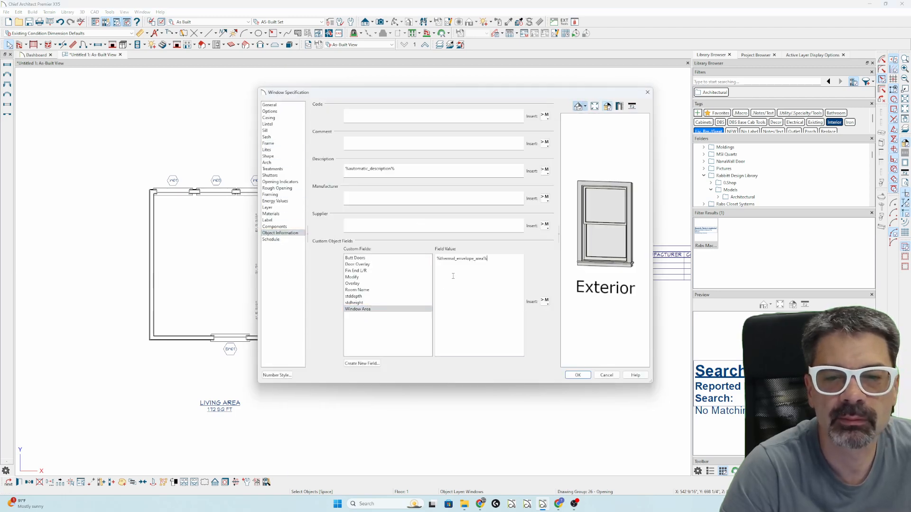
{"action": "key", "text": "Return"}
{"action": "key", "text": "Escape"}
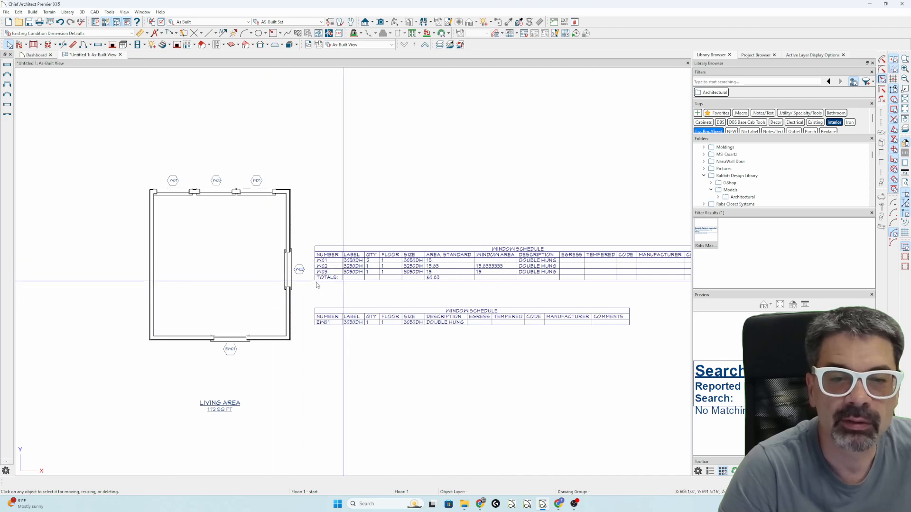
Step: Round the right wall window's Window Area custom field to two decimals with %thermal_envelope_area.round(2)%
{"action": "double_click", "coordinate": [287, 281]}
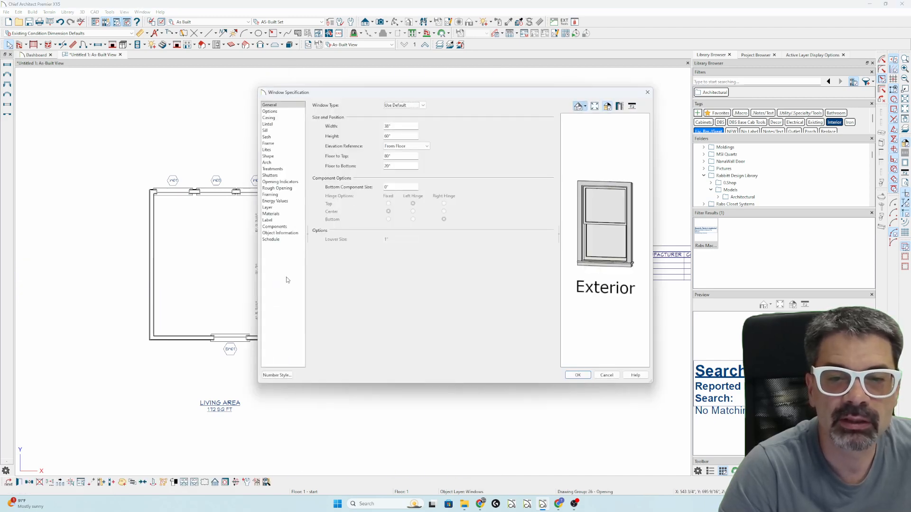
{"action": "left_click", "coordinate": [274, 234]}
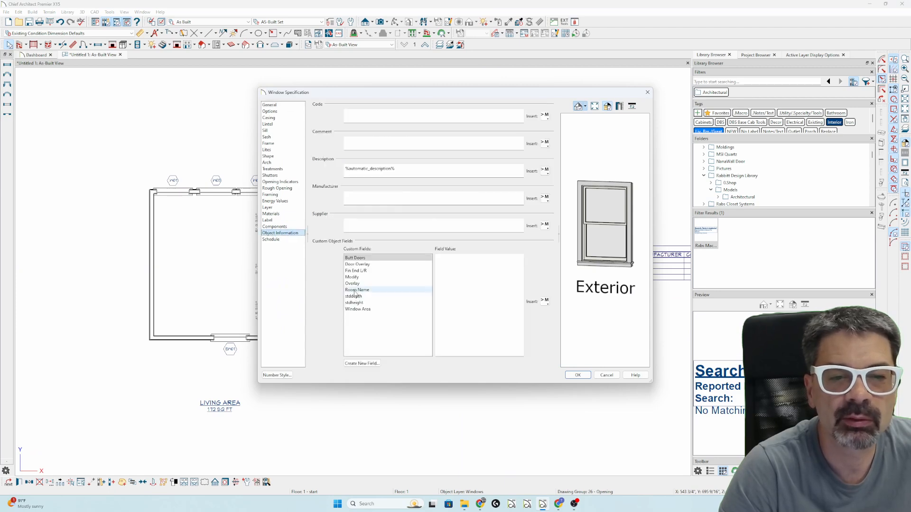
{"action": "left_click", "coordinate": [364, 308]}
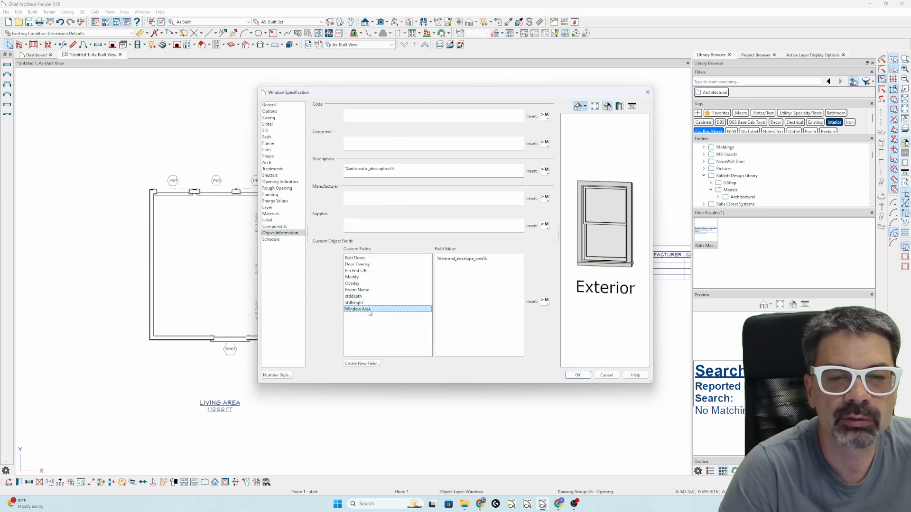
{"action": "left_click", "coordinate": [486, 261]}
{"action": "type", "text": "."}
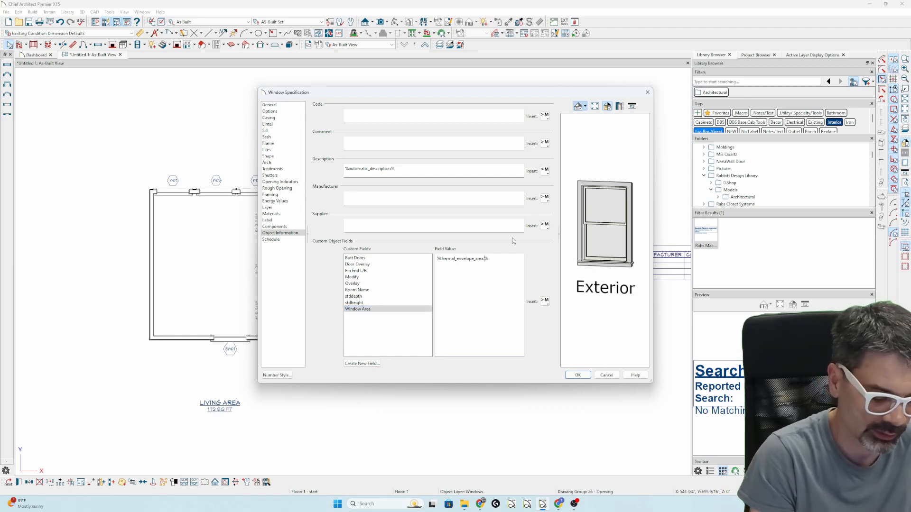
{"action": "type", "text": "ROUND"}
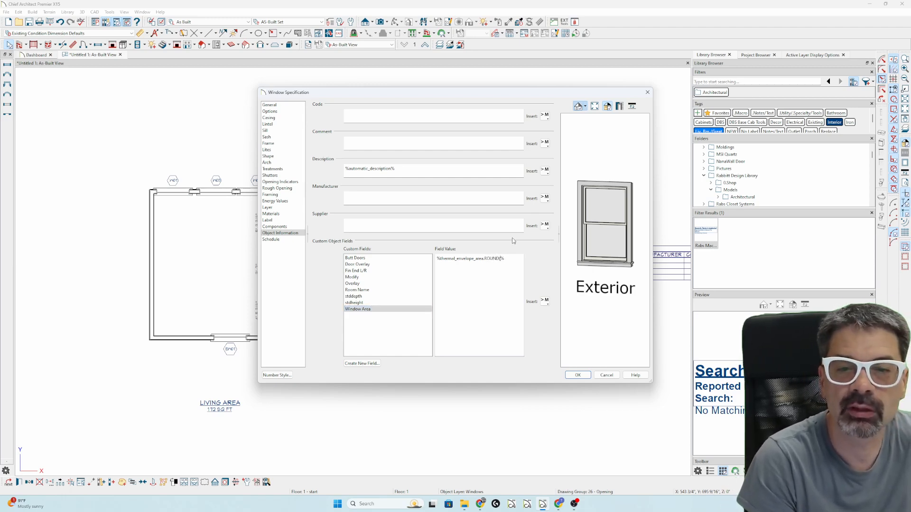
{"action": "key", "text": "Caps_Lock"}
{"action": "key", "text": "BackSpace"}
{"action": "key", "text": "BackSpace"}
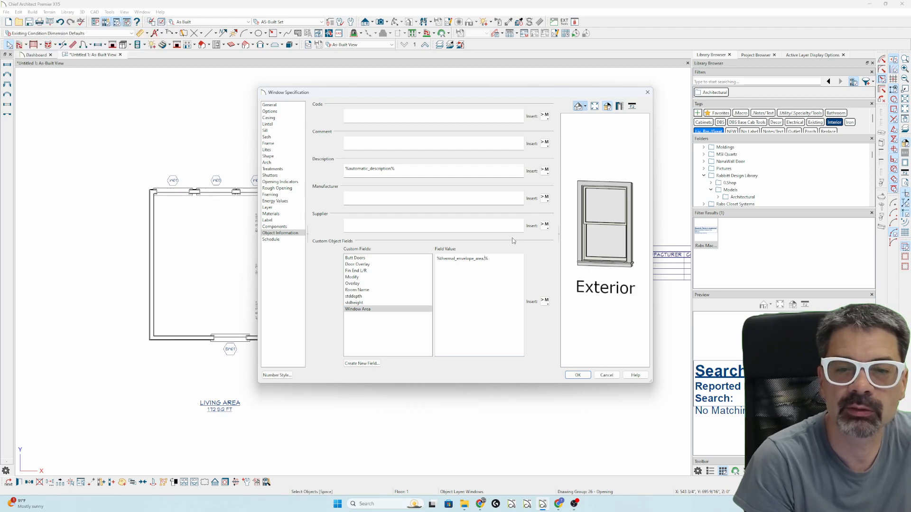
{"action": "type", "text": "round("}
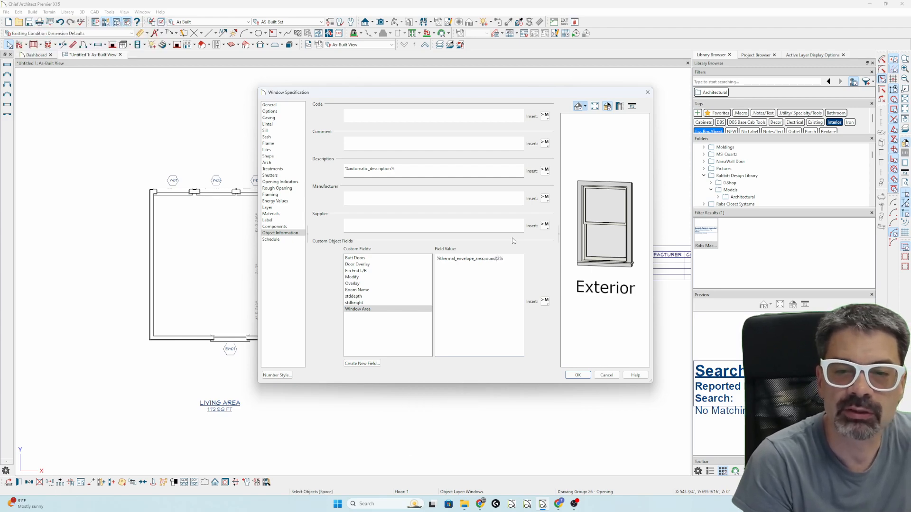
{"action": "type", "text": "2)"}
{"action": "key", "text": "Return"}
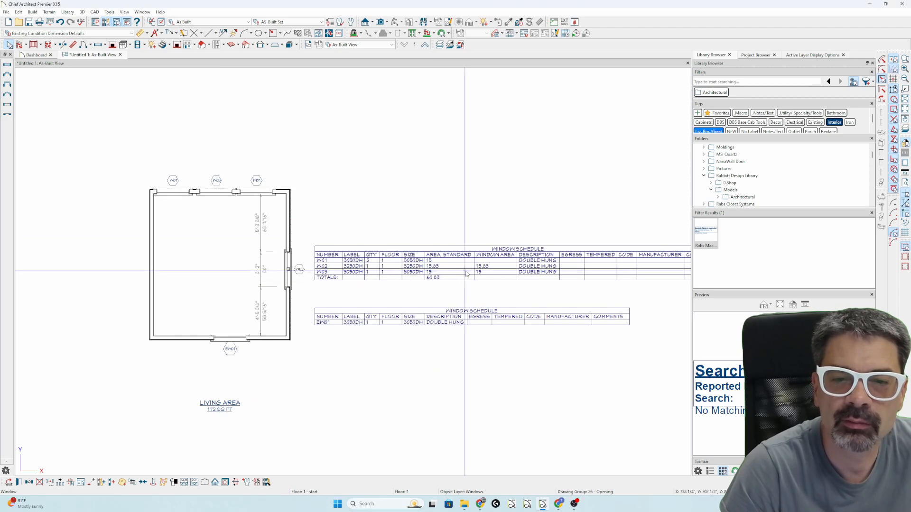
Step: Set the Window Area custom field to %thermal_envelope_area.round(2)% ft for the right wall's window and the upper wall's middle window together
{"action": "left_click", "coordinate": [214, 195], "text": "shift"}
{"action": "key", "text": "ctrl+e"}
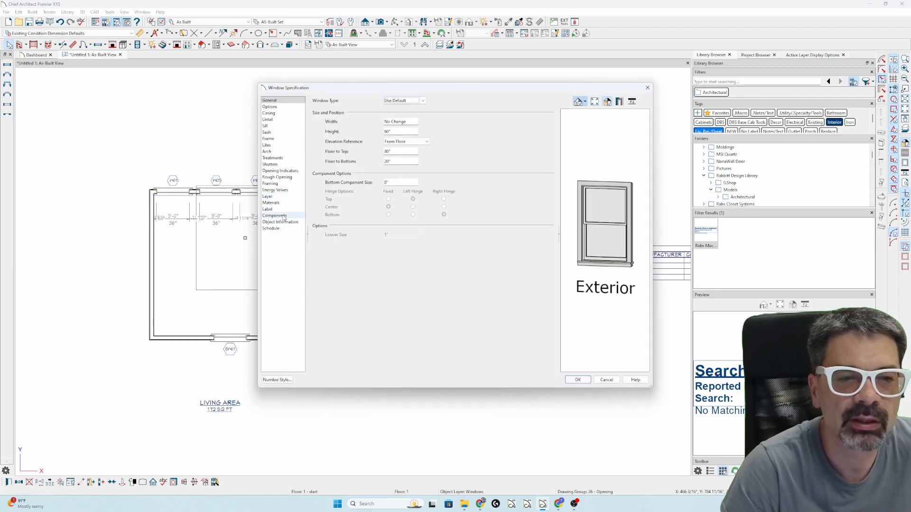
{"action": "left_click", "coordinate": [280, 221]}
{"action": "left_click", "coordinate": [358, 304]}
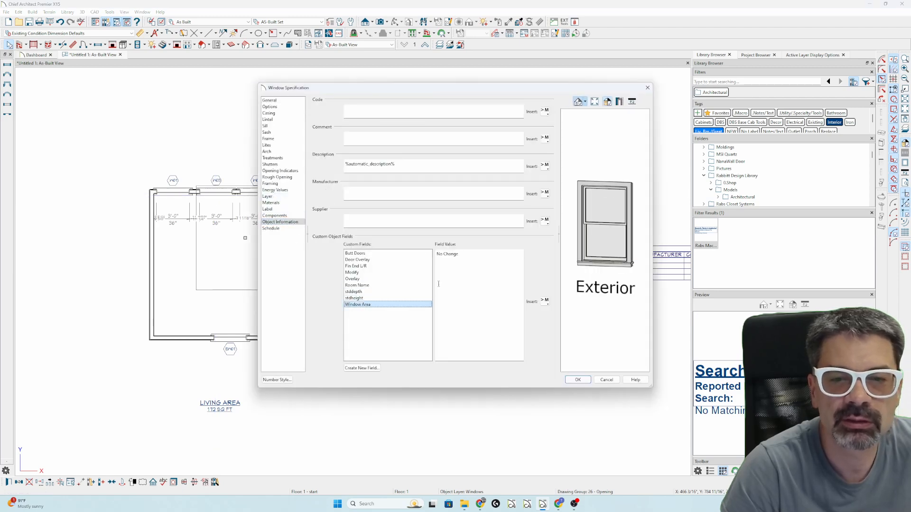
{"action": "key", "text": "ctrl+v"}
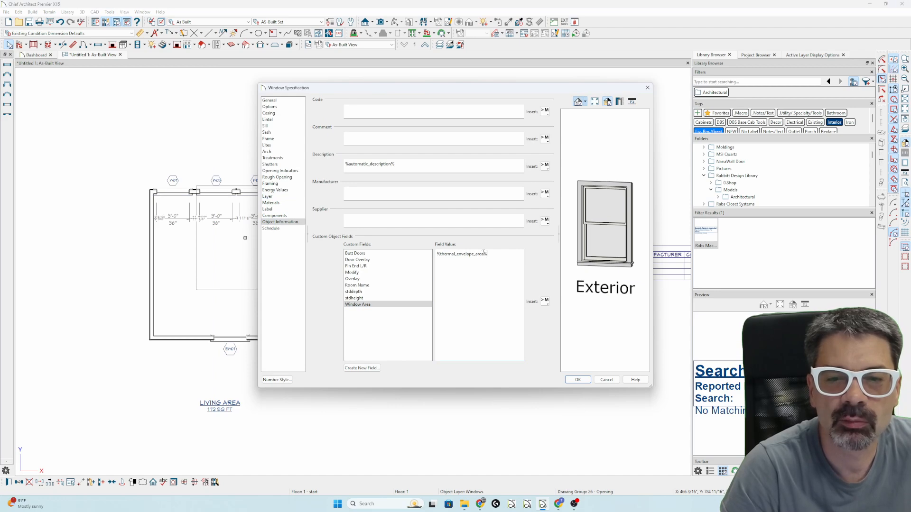
{"action": "key", "text": "Left"}
{"action": "type", "text": ".round"}
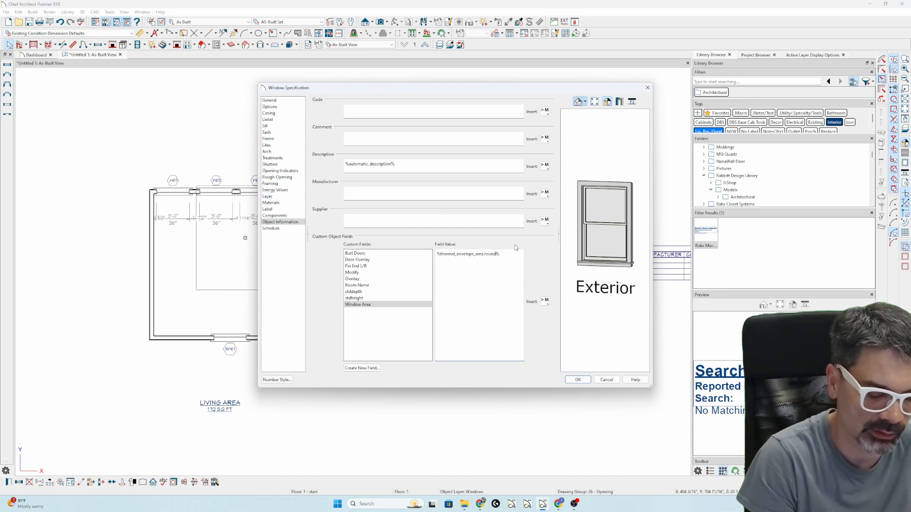
{"action": "type", "text": "(2)"}
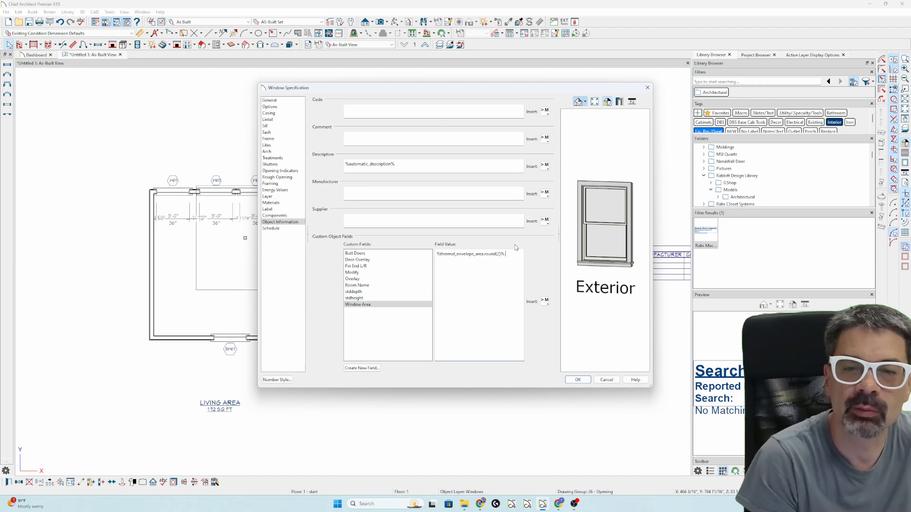
{"action": "key", "text": "Right"}
{"action": "type", "text": "ft"}
{"action": "key", "text": "Return"}
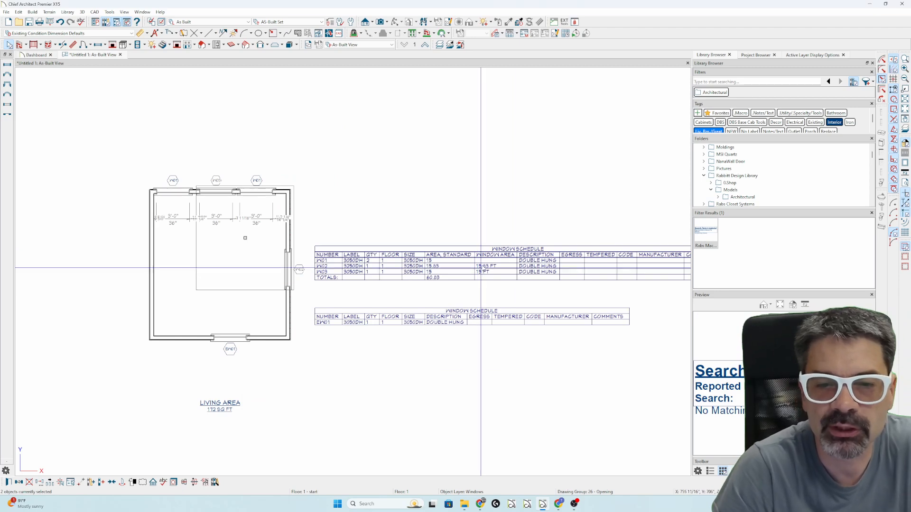
Step: Remove the Area, Standard column from the upper window schedule
{"action": "left_click", "coordinate": [454, 272]}
{"action": "double_click", "coordinate": [454, 271]}
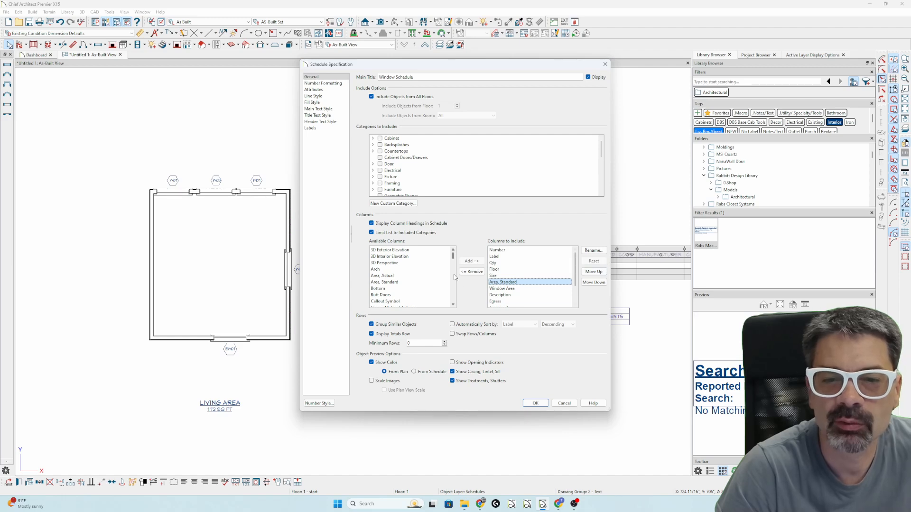
{"action": "left_click", "coordinate": [471, 272]}
{"action": "left_click", "coordinate": [533, 405]}
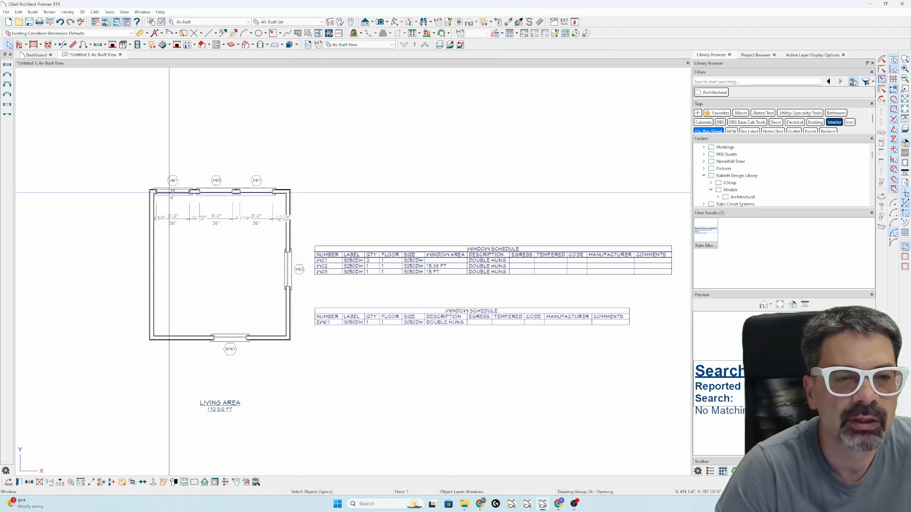
Step: Change the unit suffix to sqft in the Window Area custom field of the right wall's window
{"action": "left_click", "coordinate": [250, 191]}
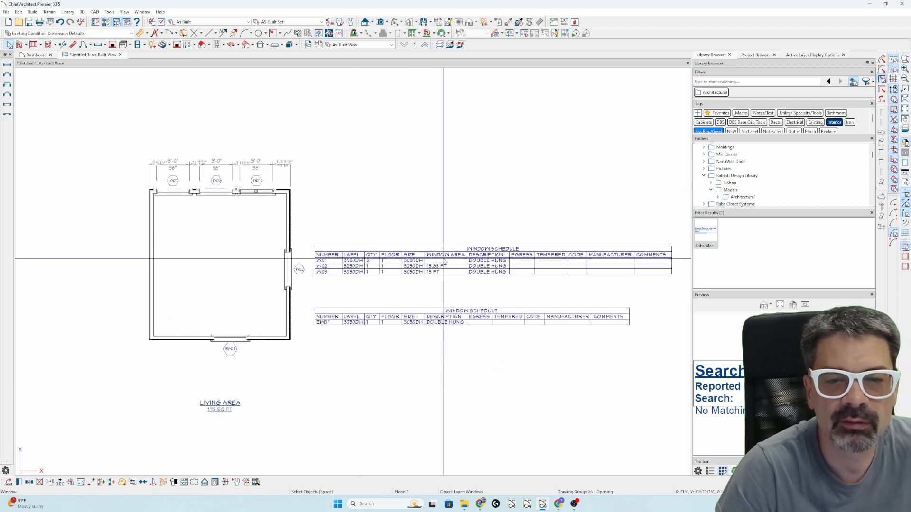
{"action": "left_click_drag", "start_coordinate": [215, 191], "coordinate": [290, 282]}
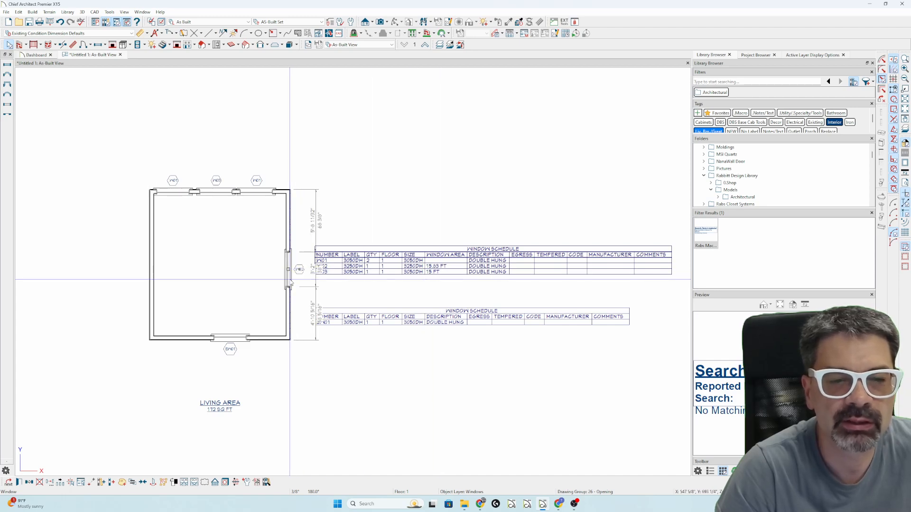
{"action": "double_click", "coordinate": [290, 282]}
{"action": "left_click", "coordinate": [299, 233]}
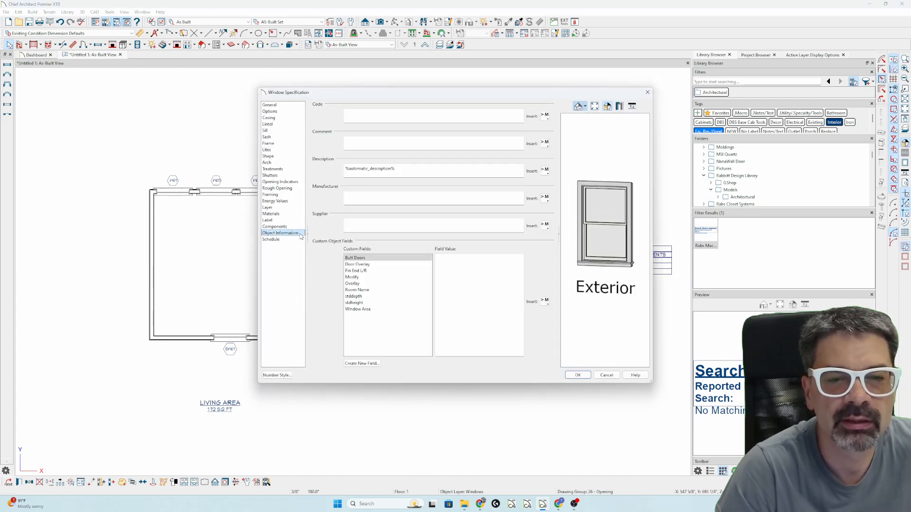
{"action": "left_click", "coordinate": [399, 309]}
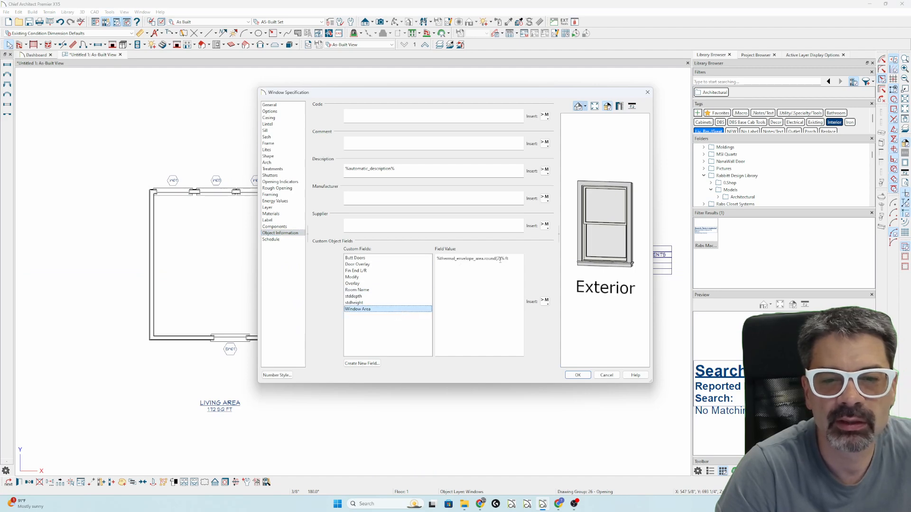
{"action": "left_click_drag", "start_coordinate": [494, 259], "coordinate": [442, 253]}
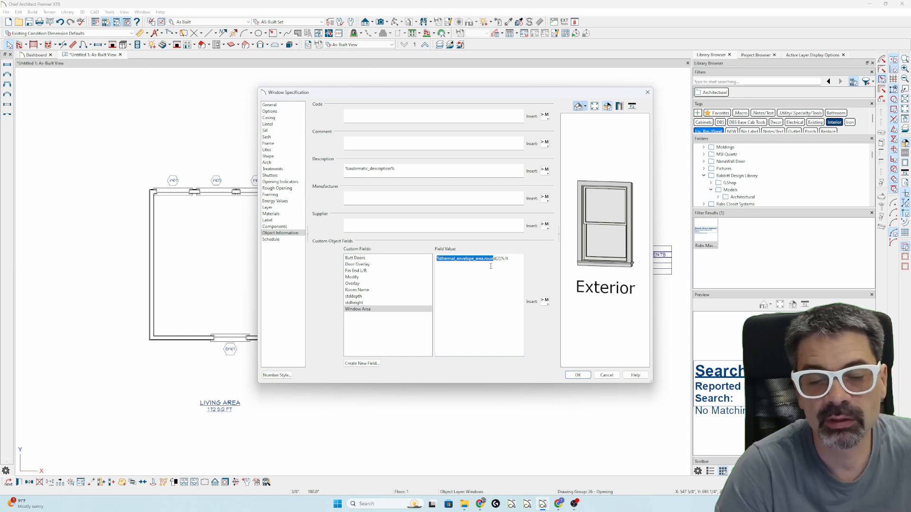
{"action": "left_click", "coordinate": [478, 275]}
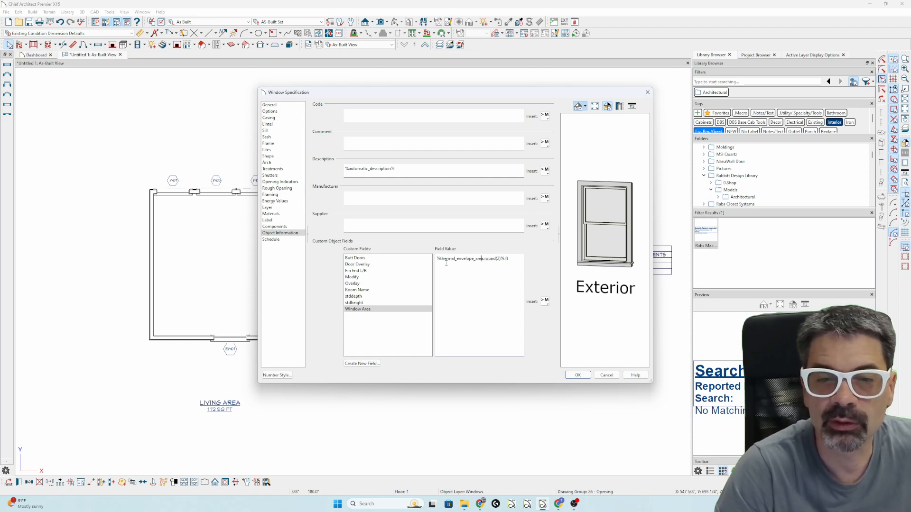
{"action": "left_click_drag", "start_coordinate": [442, 258], "coordinate": [478, 259]}
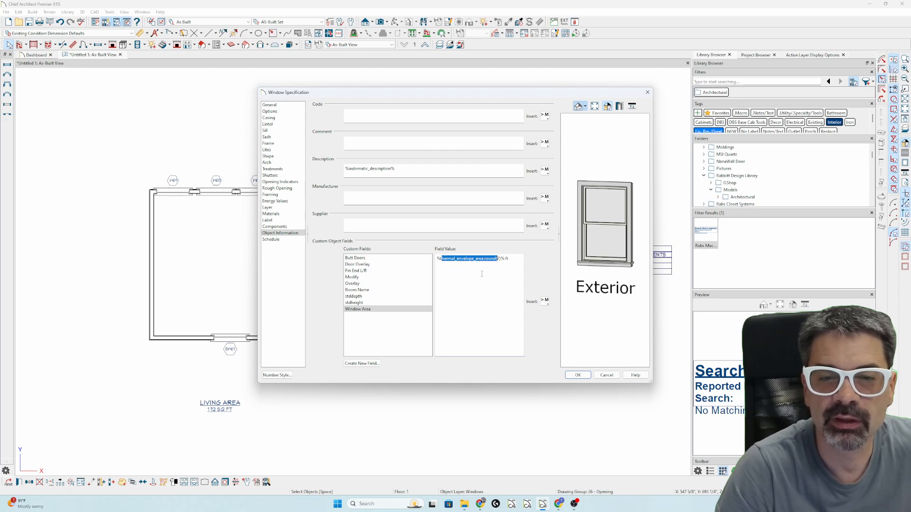
{"action": "double_click", "coordinate": [450, 259]}
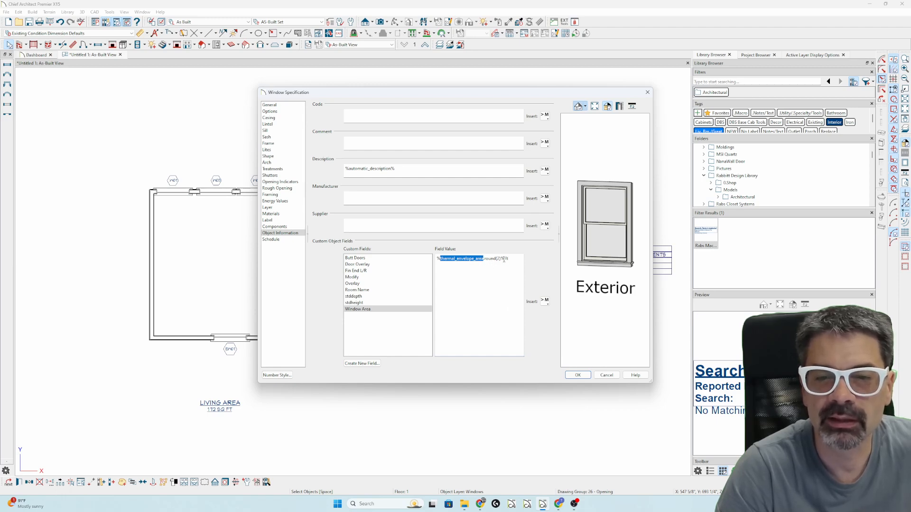
{"action": "left_click", "coordinate": [504, 258]}
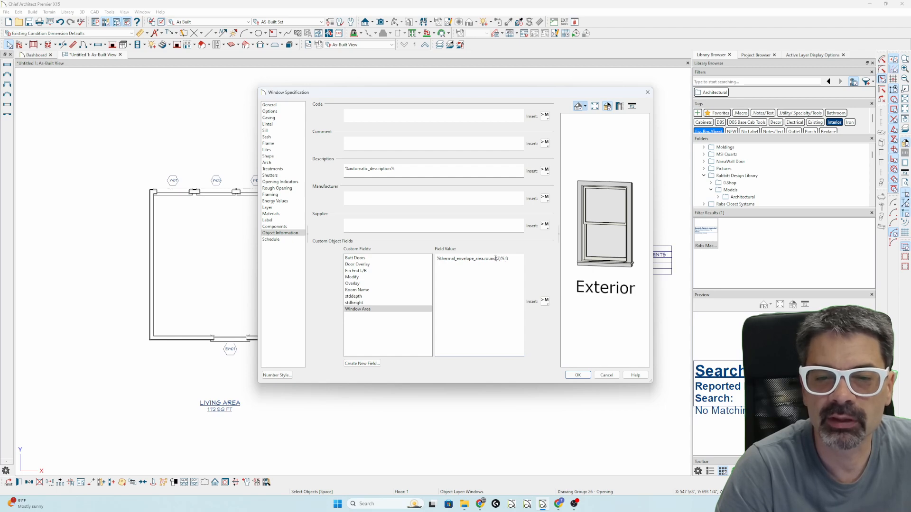
{"action": "left_click", "coordinate": [578, 375]}
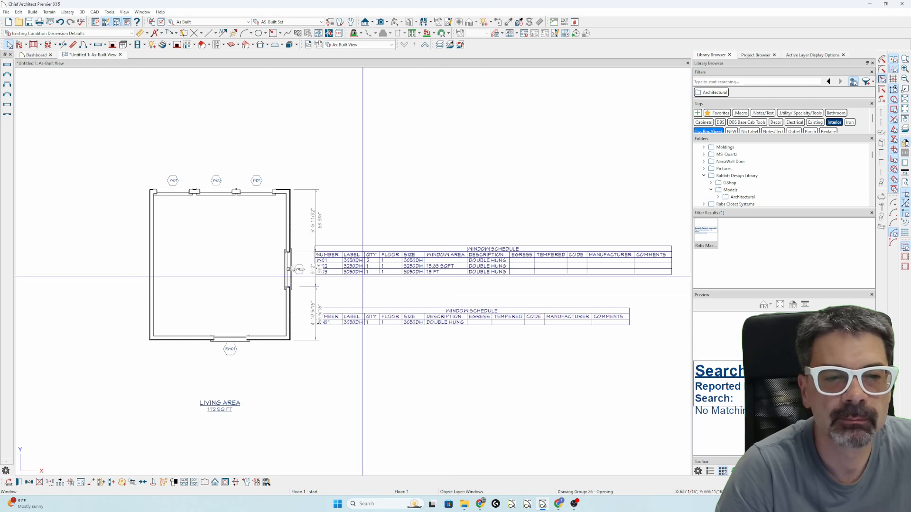
Step: Set the Window Area custom field of the upper wall's middle window to %thermal_envelope_area.round(2)% sqft
{"action": "double_click", "coordinate": [216, 192]}
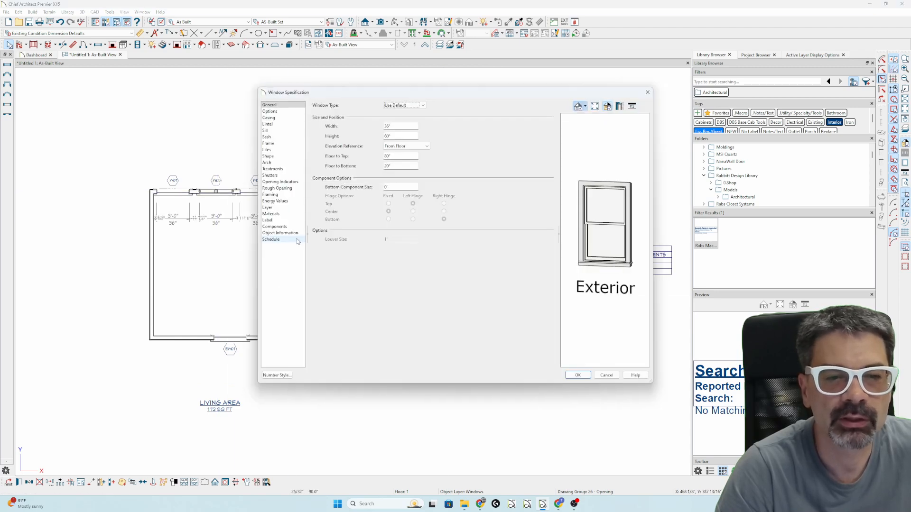
{"action": "left_click", "coordinate": [290, 233]}
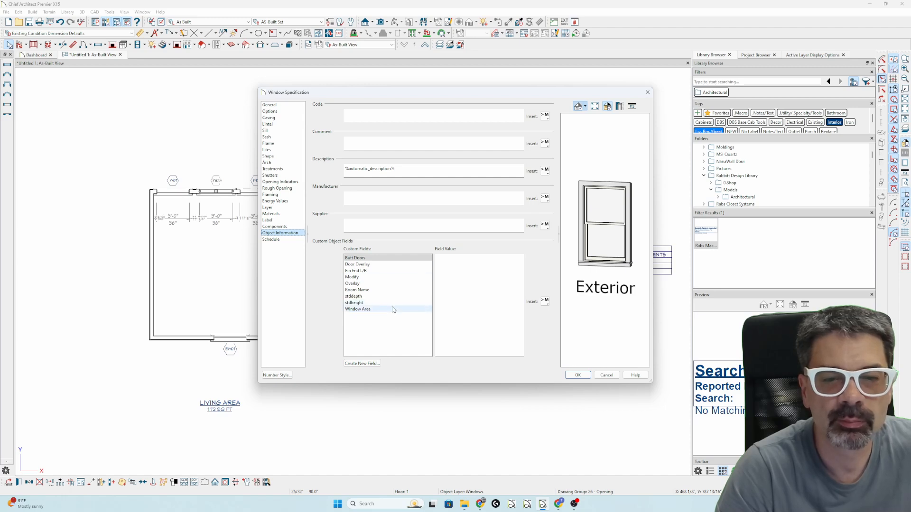
{"action": "left_click", "coordinate": [393, 308]}
{"action": "left_click", "coordinate": [509, 259]}
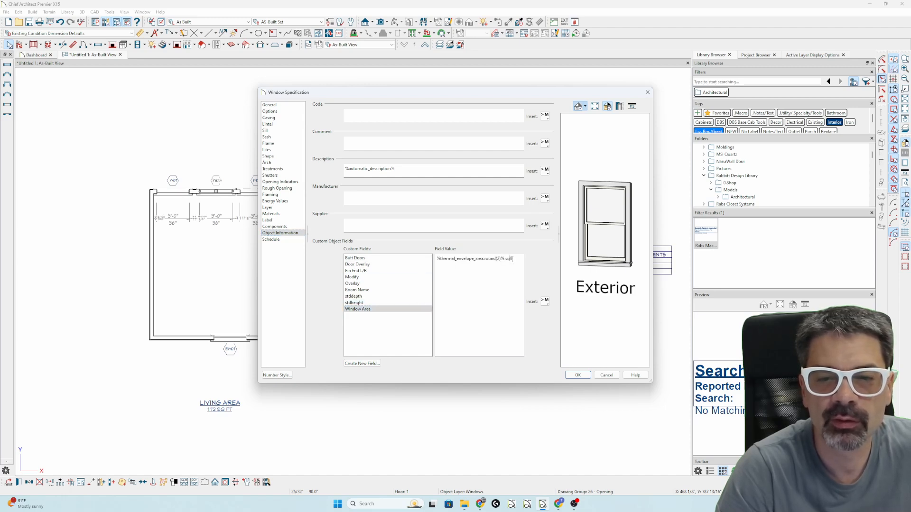
{"action": "key", "text": "Return"}
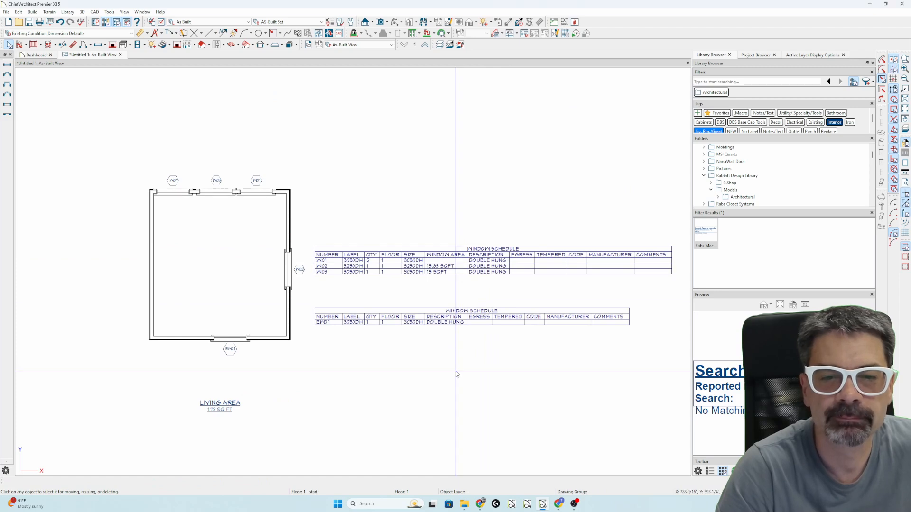